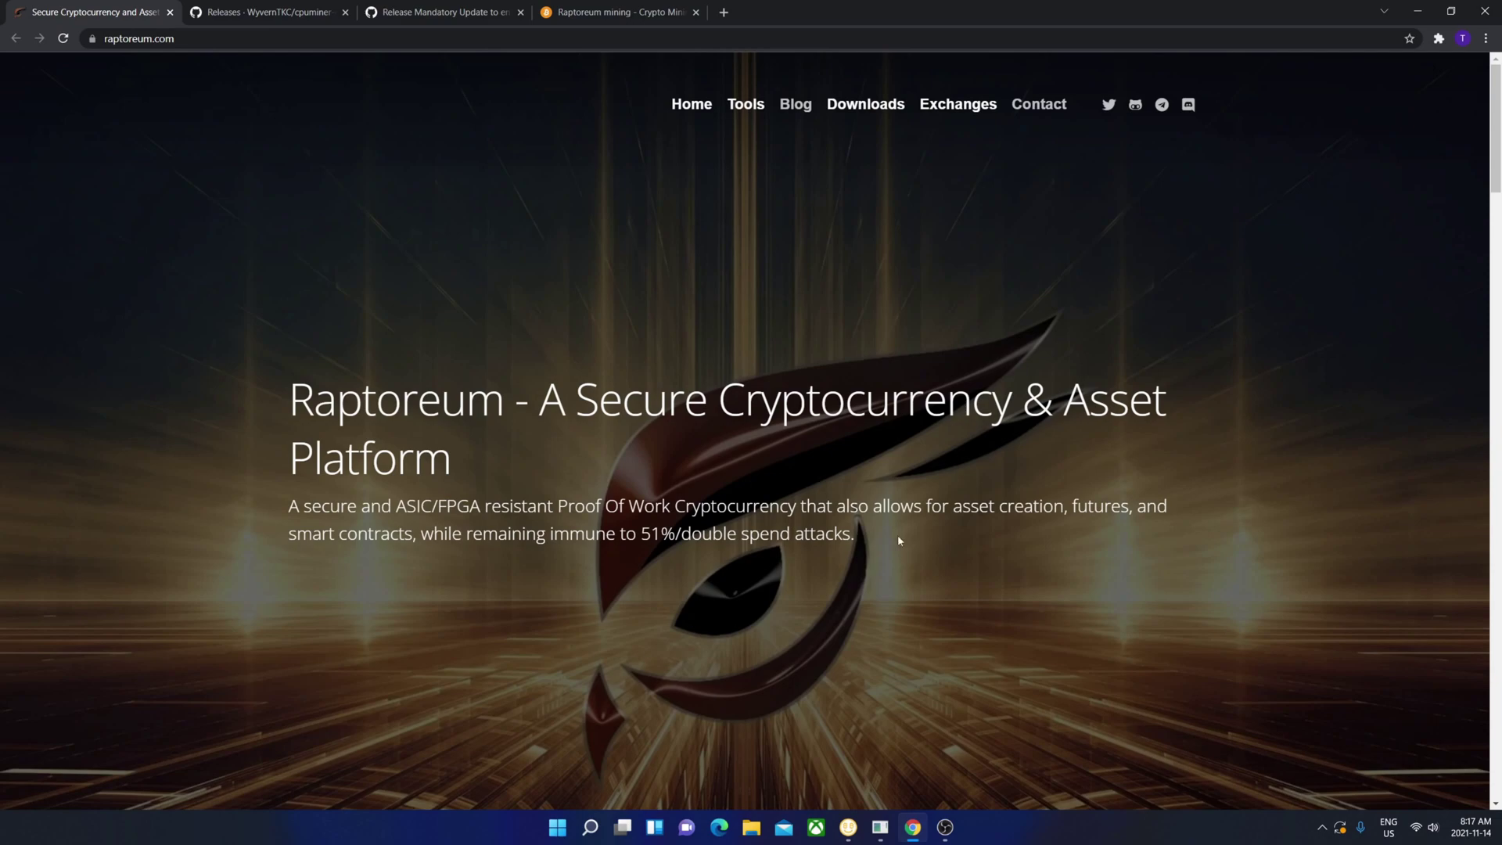
# - Download raptoreum-1.2.15.2-win64-setup.exe from the 1.2.15.2 release assets and run it
pyautogui.scroll(-15, 682, 505)
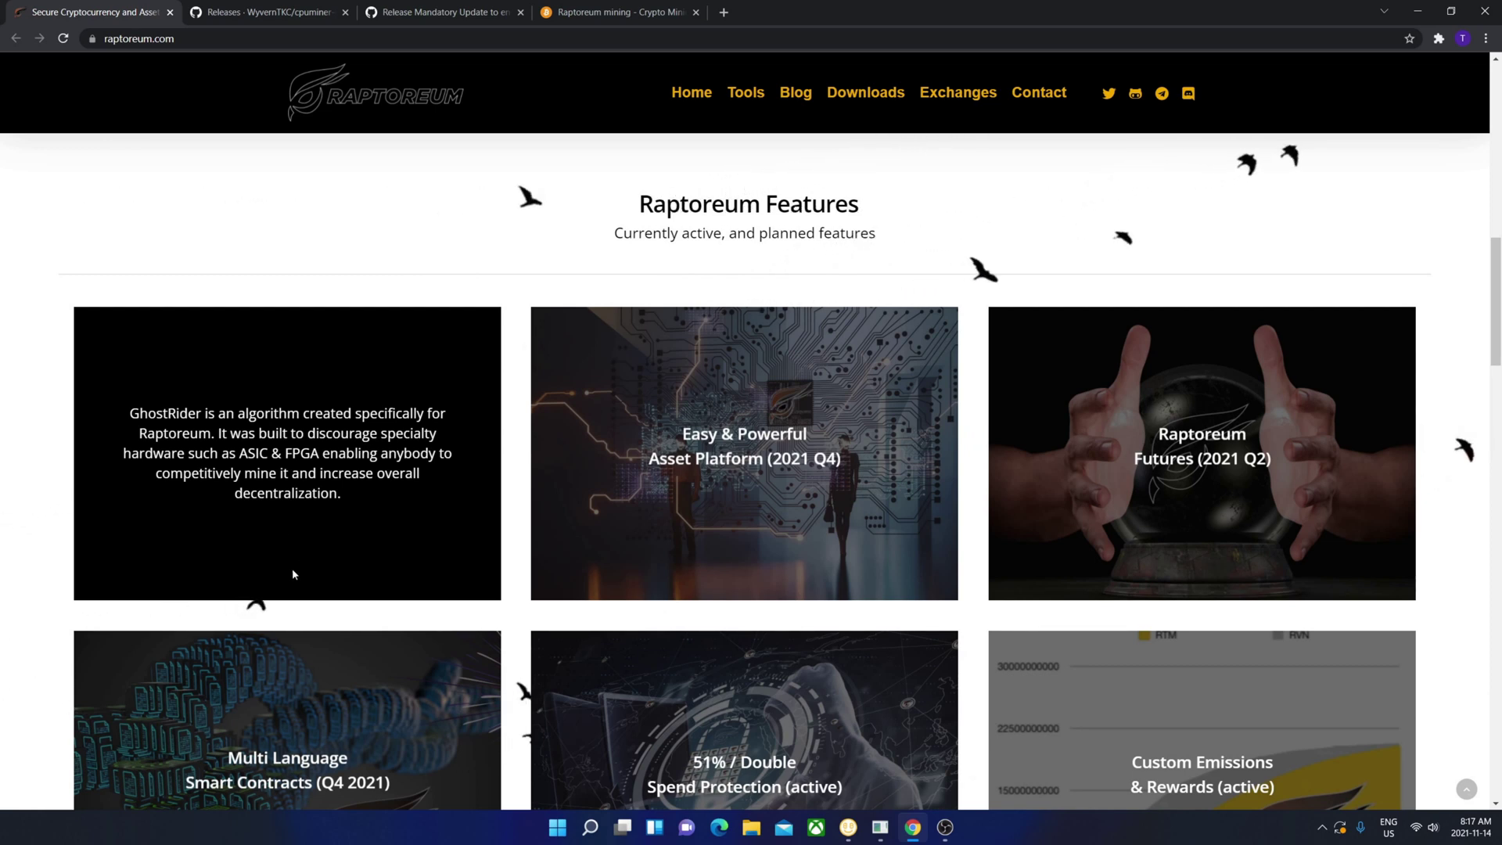
pyautogui.scroll(-2, 306, 548)
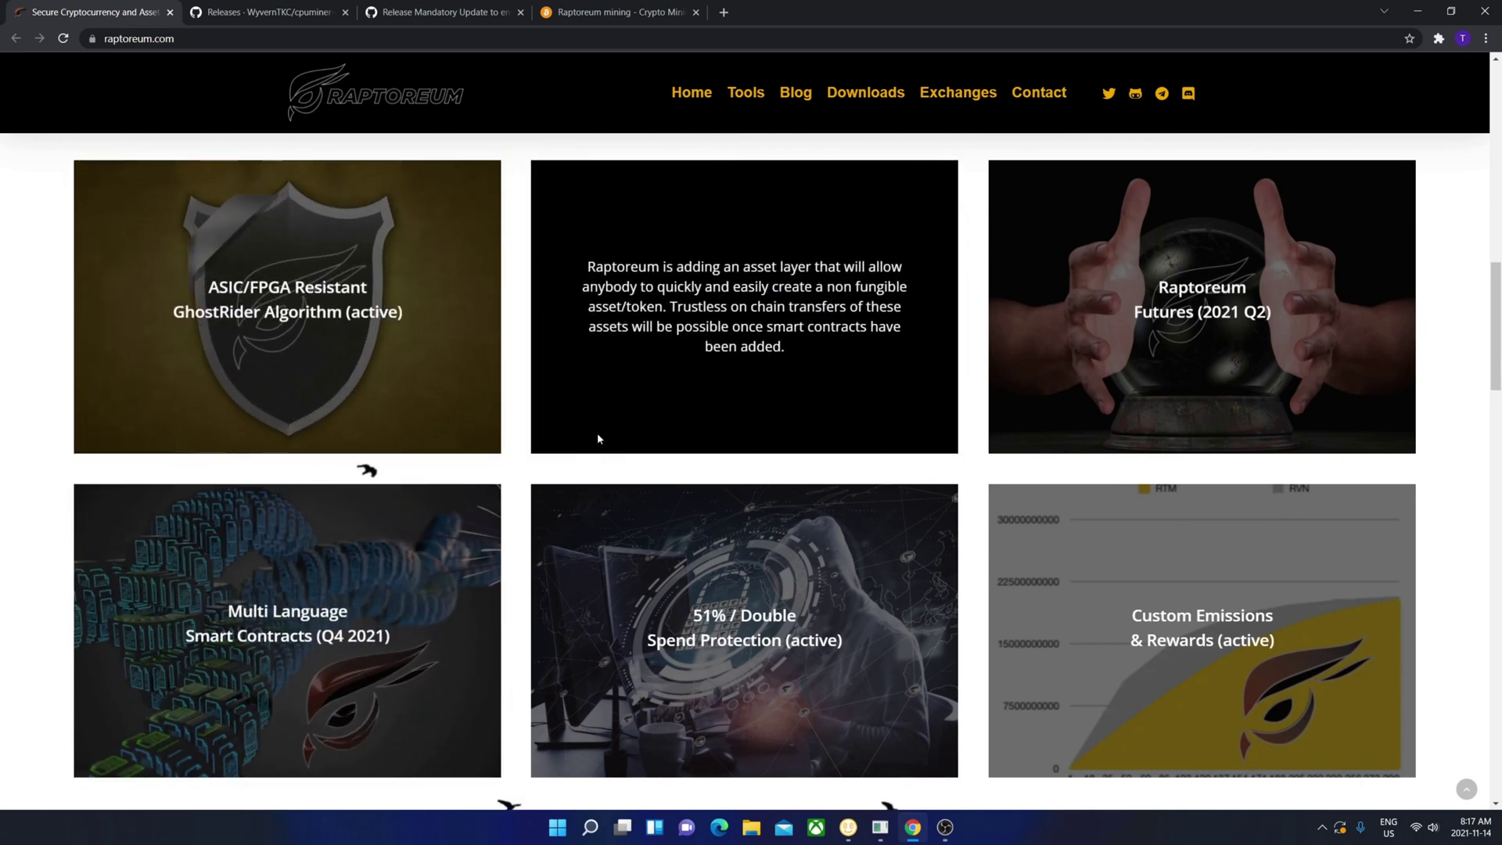
pyautogui.moveTo(493, 583)
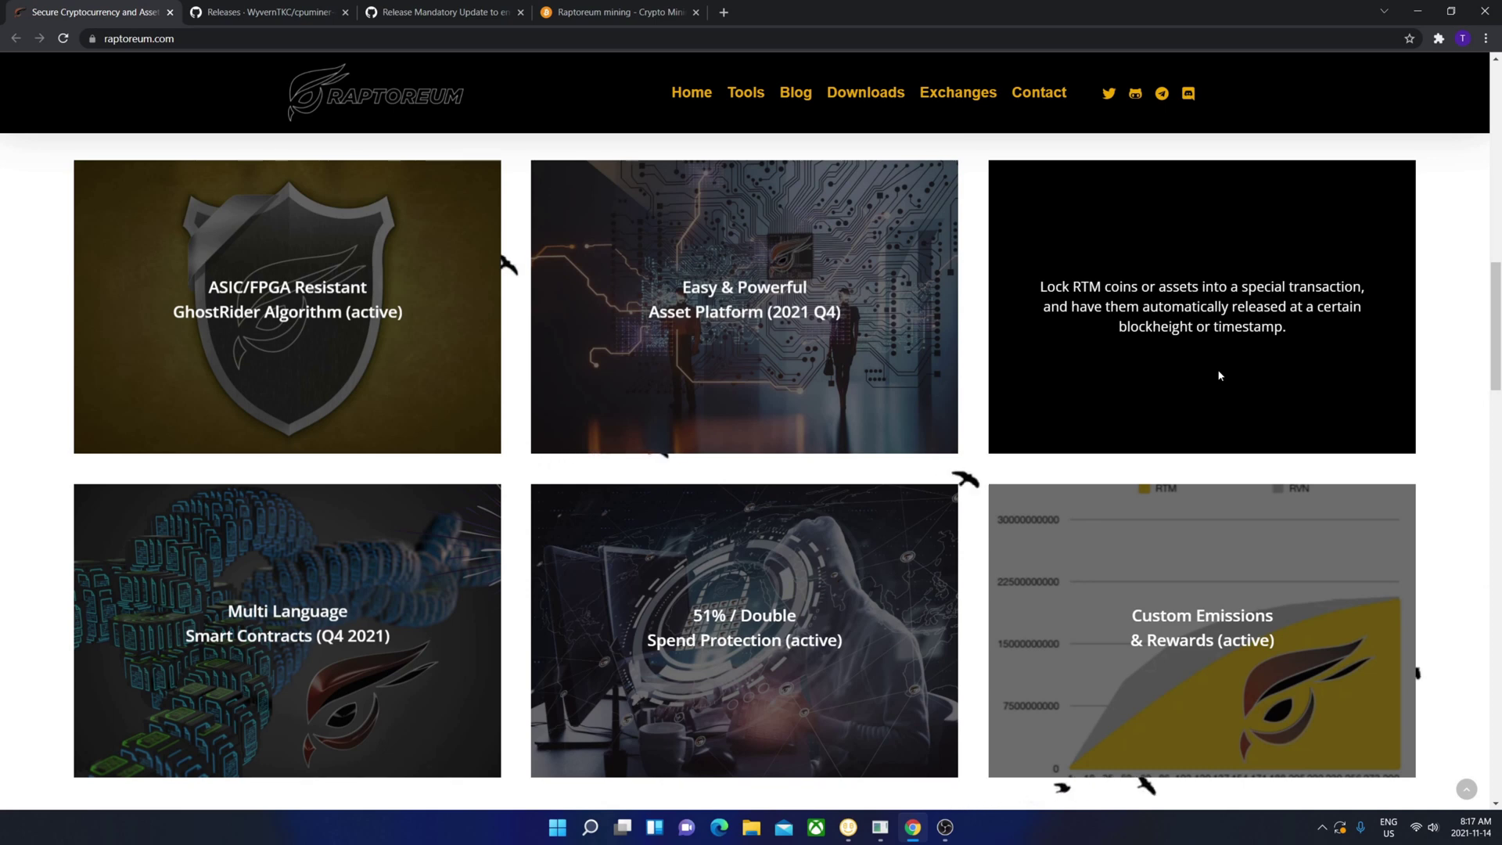
pyautogui.moveTo(883, 295)
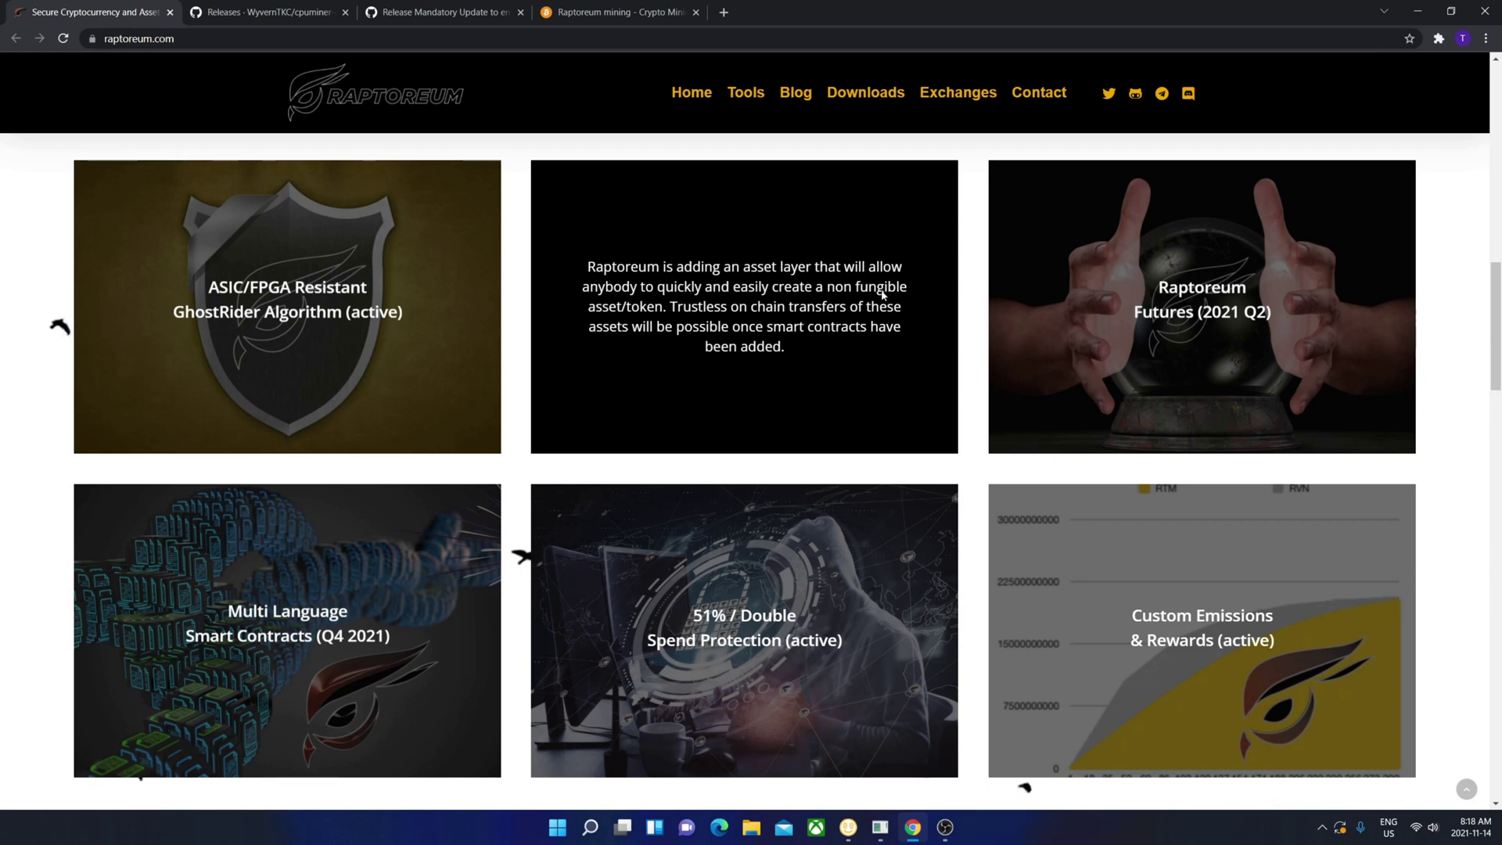
pyautogui.scroll(15, 882, 294)
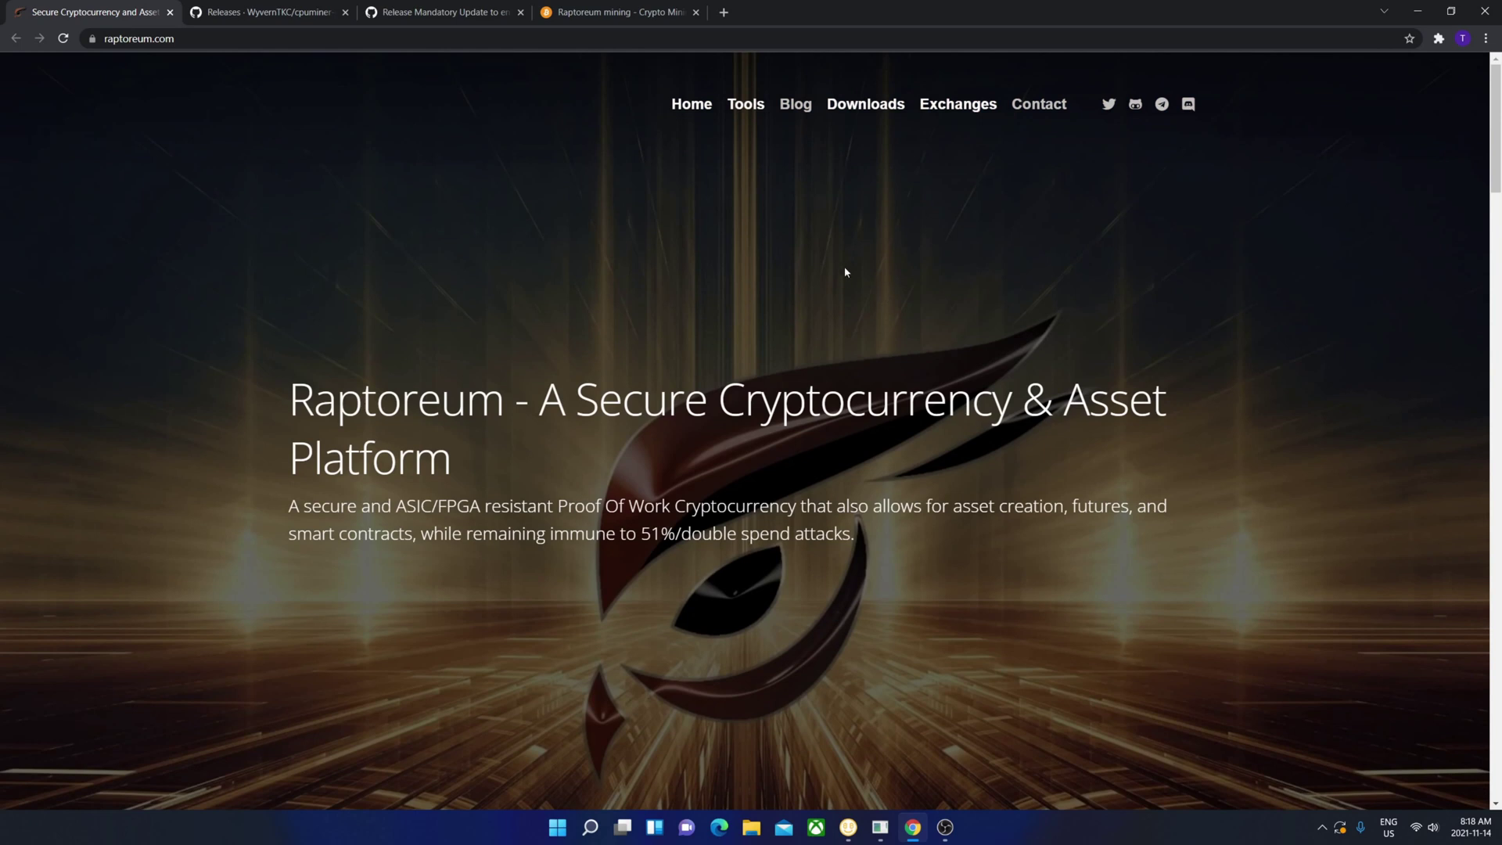
pyautogui.moveTo(847, 124)
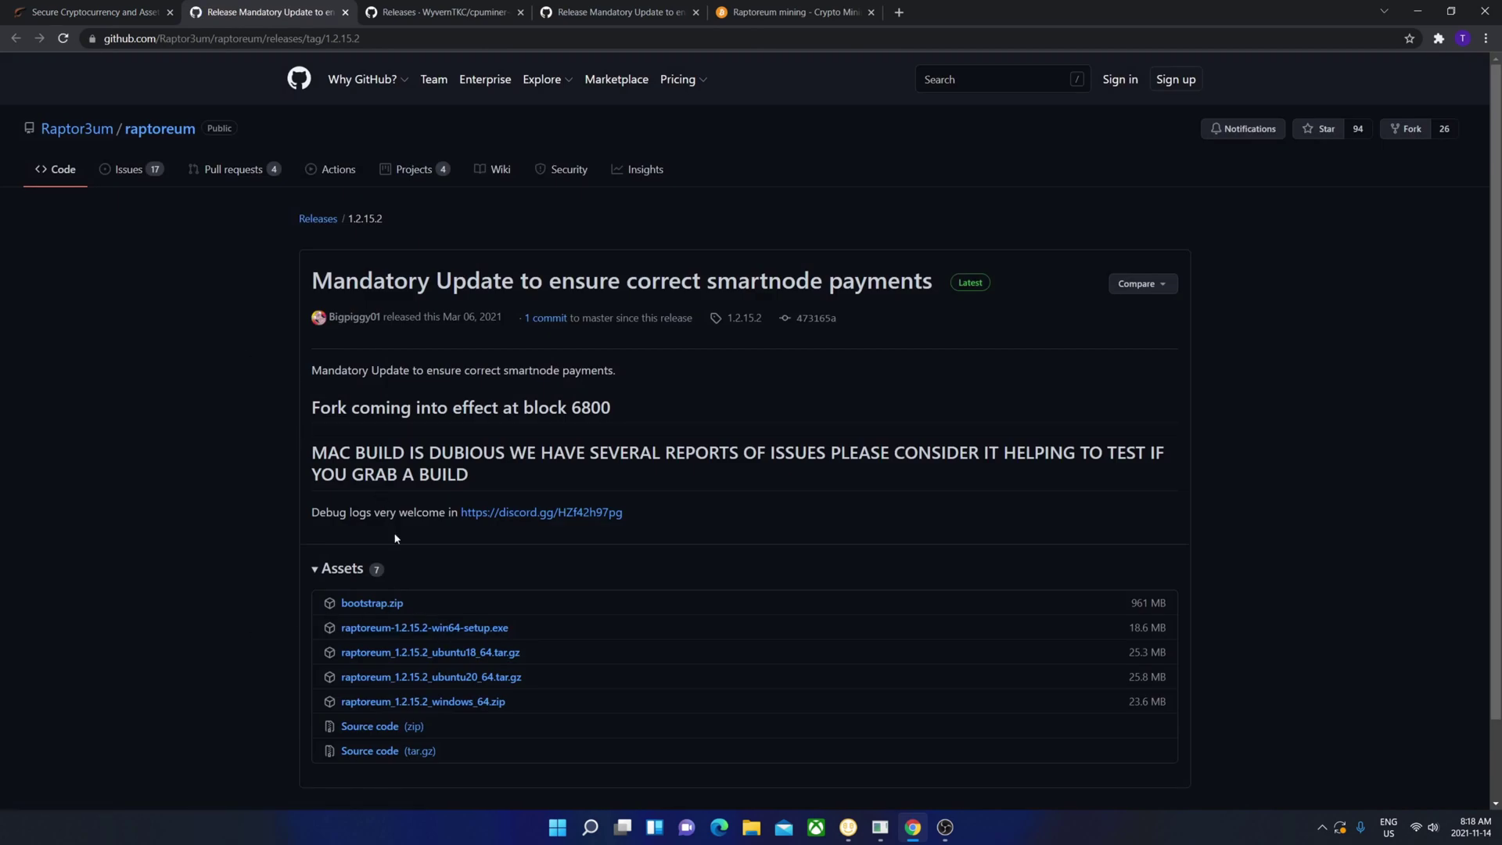
pyautogui.click(418, 628)
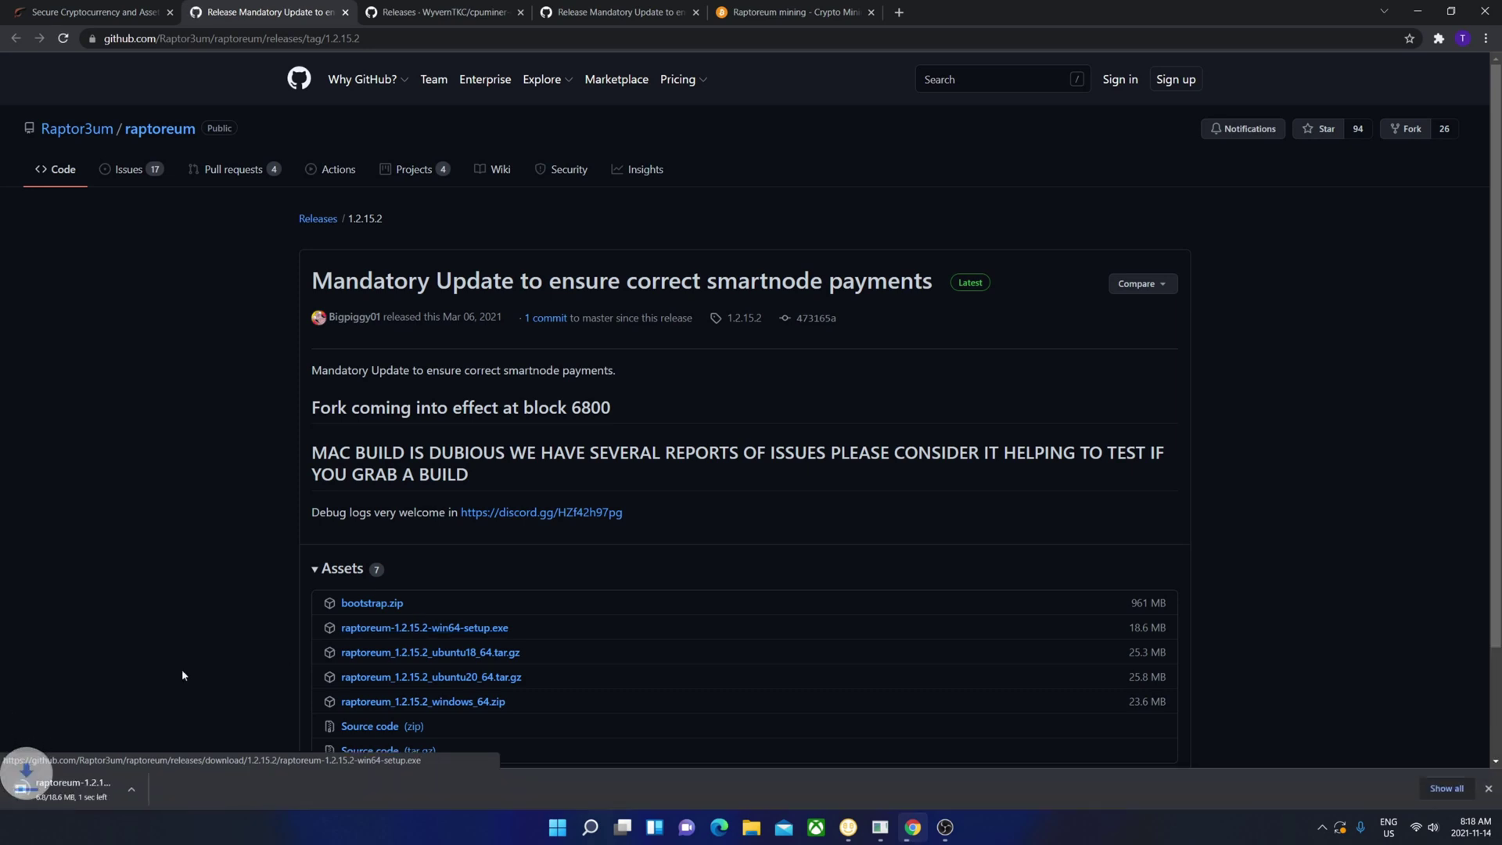
pyautogui.click(65, 788)
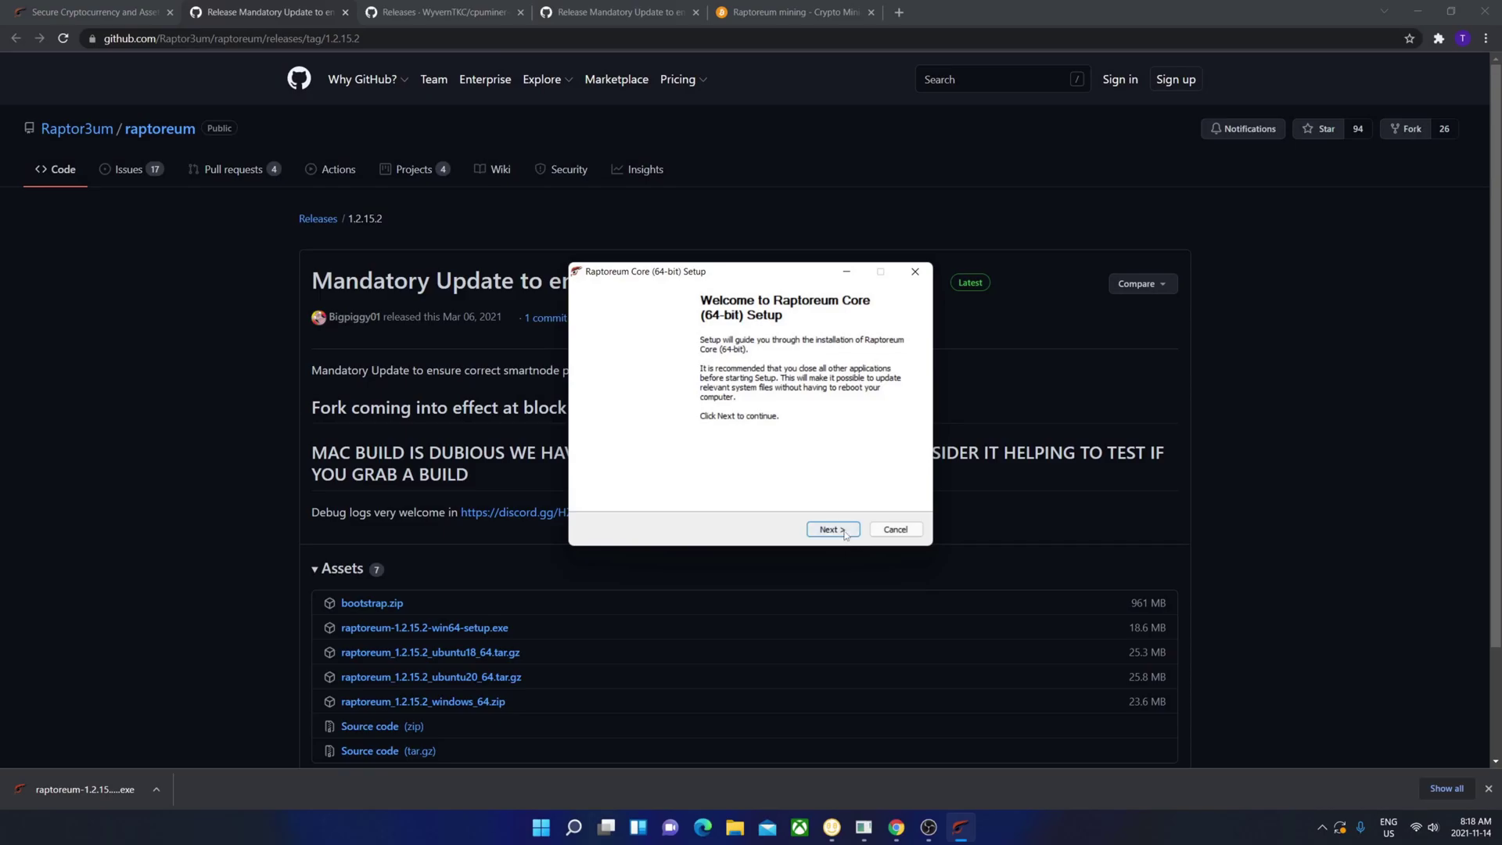
# - Install Raptoreum Core (64-bit) with the default location and Start Menu folder, launching it at finish
pyautogui.click(832, 529)
pyautogui.click(843, 531)
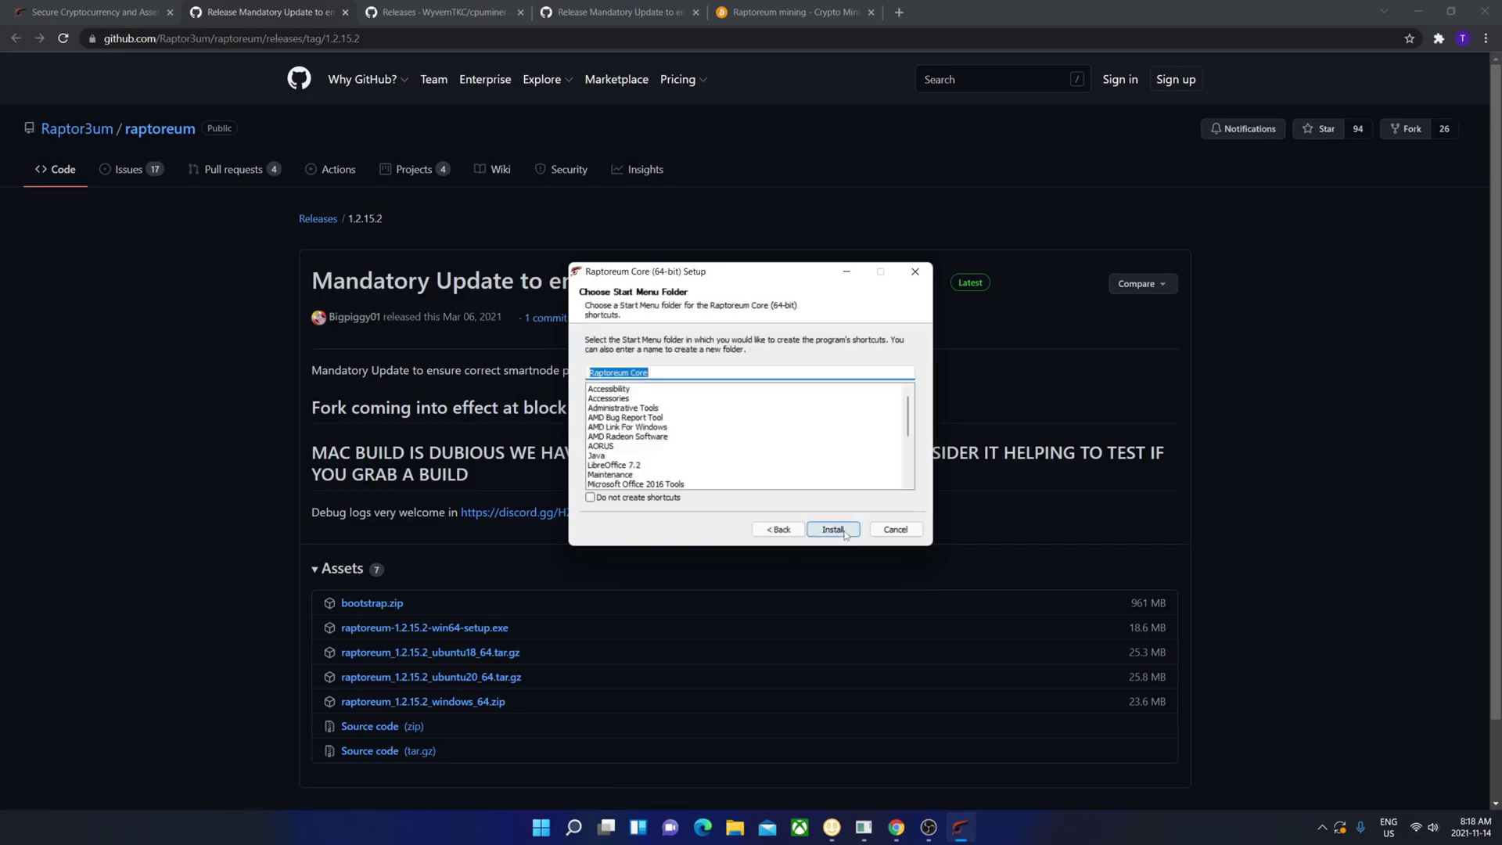
pyautogui.click(832, 530)
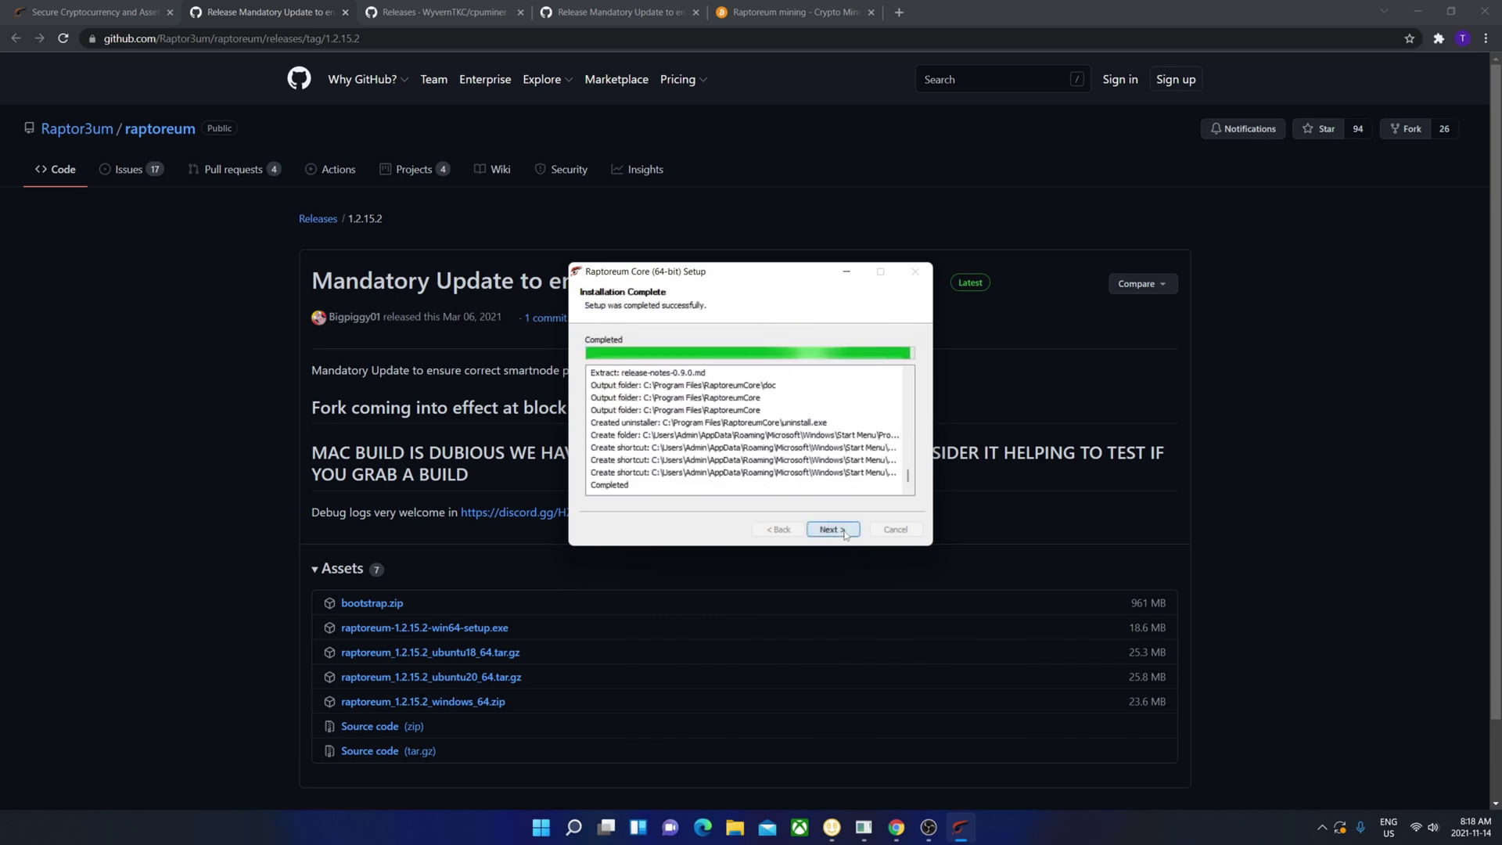
pyautogui.click(833, 530)
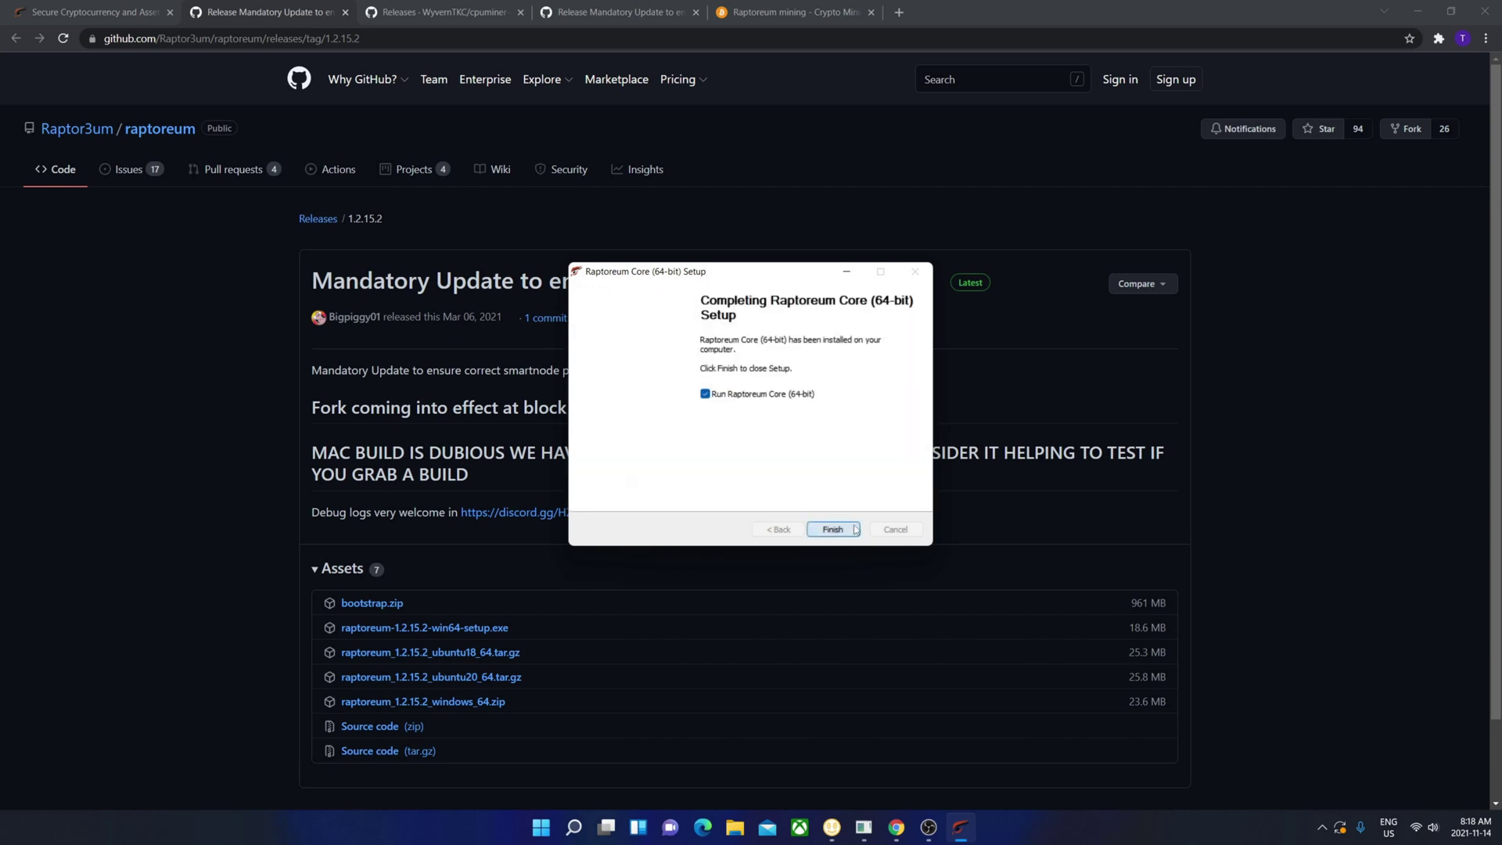
pyautogui.click(853, 529)
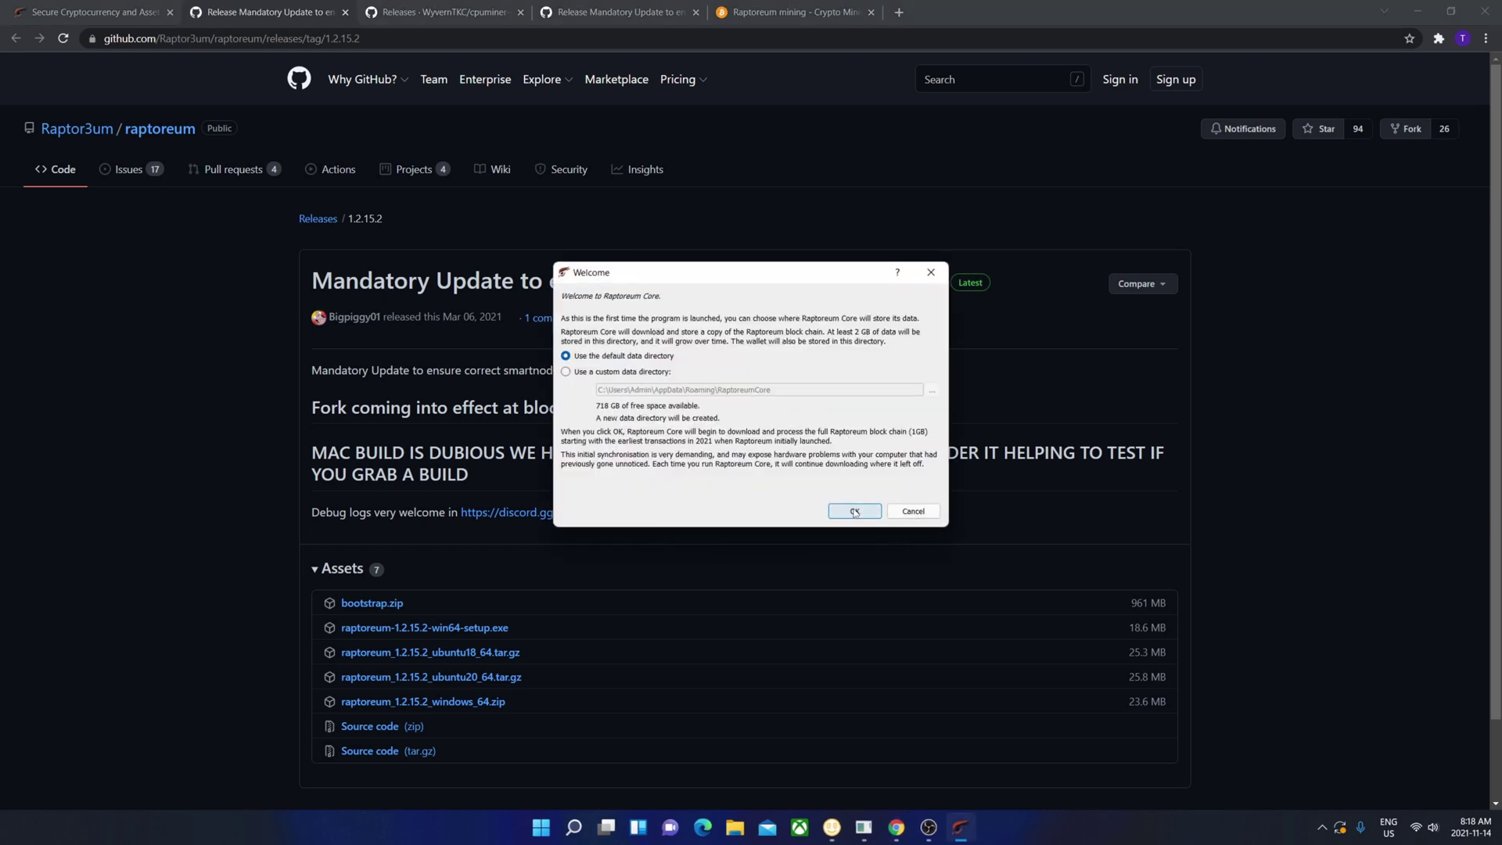
# - Keep the default data directory and allow the wallet through the firewall on private and public networks
pyautogui.click(855, 513)
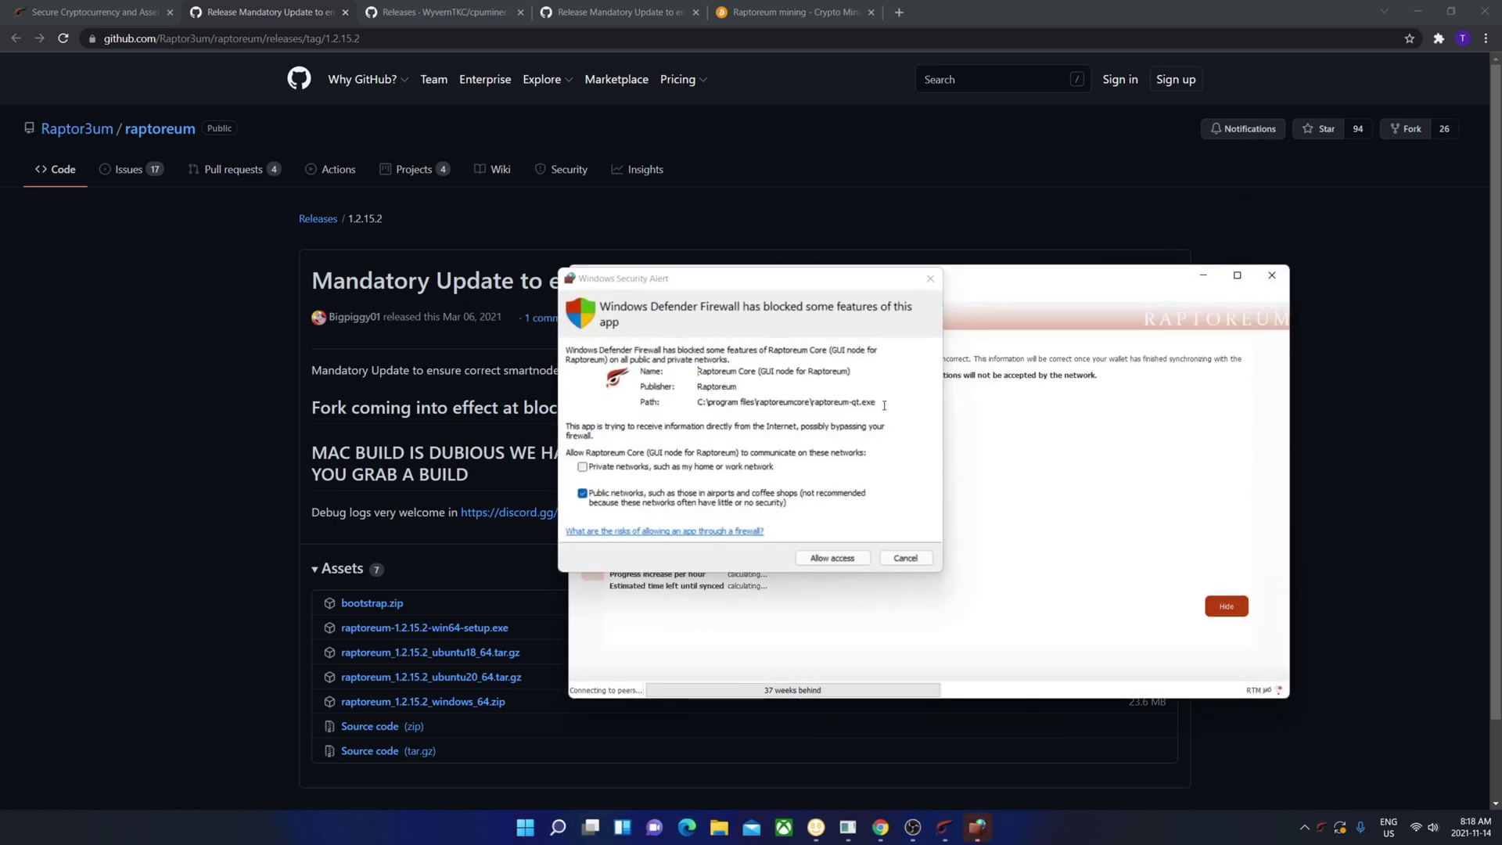
pyautogui.click(582, 467)
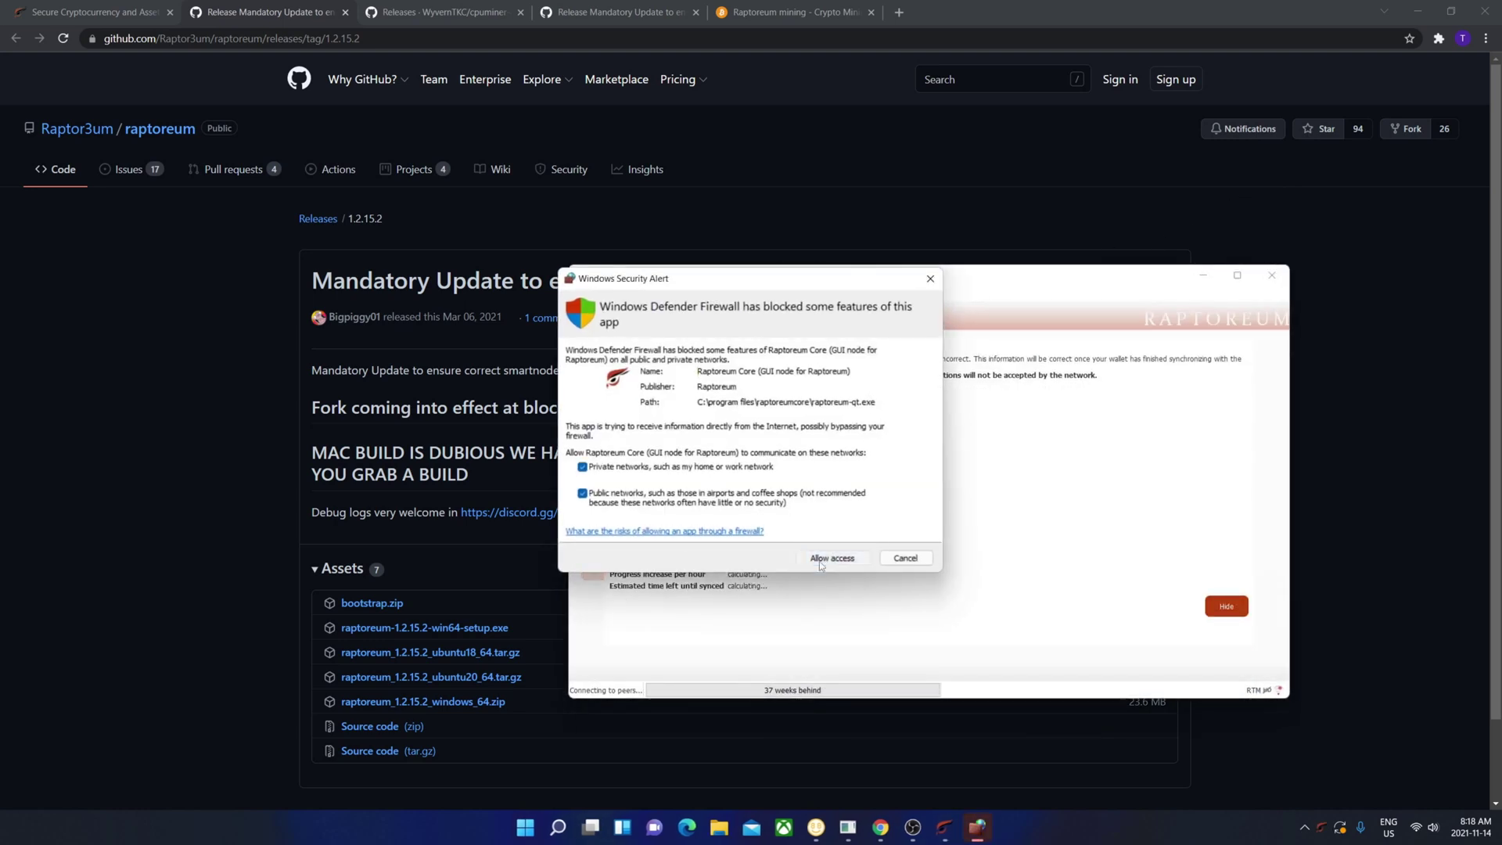
pyautogui.press('Return')
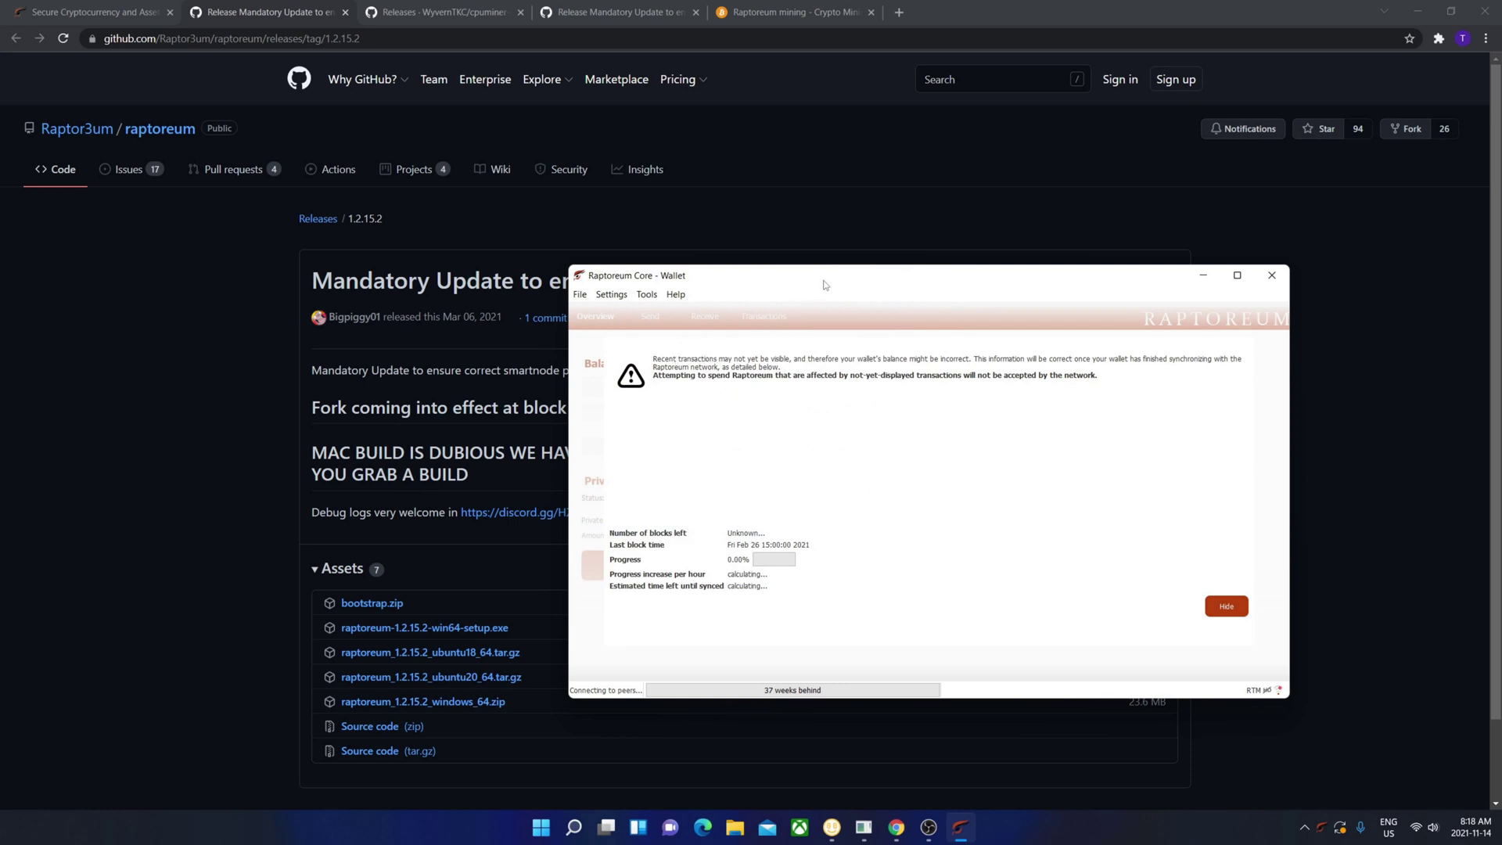
pyautogui.moveTo(837, 278); pyautogui.dragTo(687, 240)
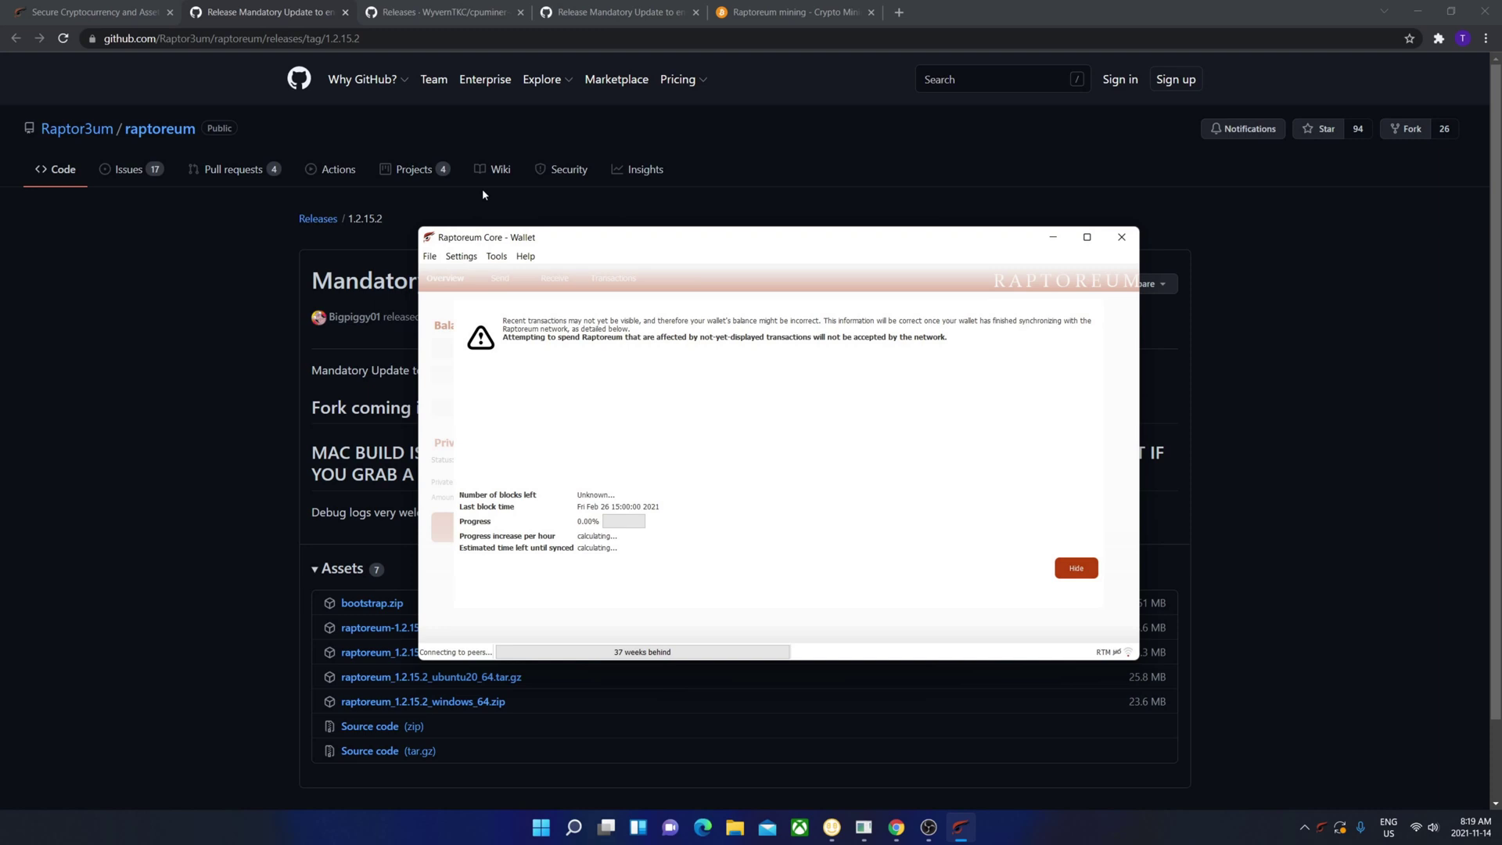
# - Download the Windows cpuminer-gr-1.2.4.1-x86_64_windows.7z archive from raptoreum.com's CPU miner page
pyautogui.click(86, 11)
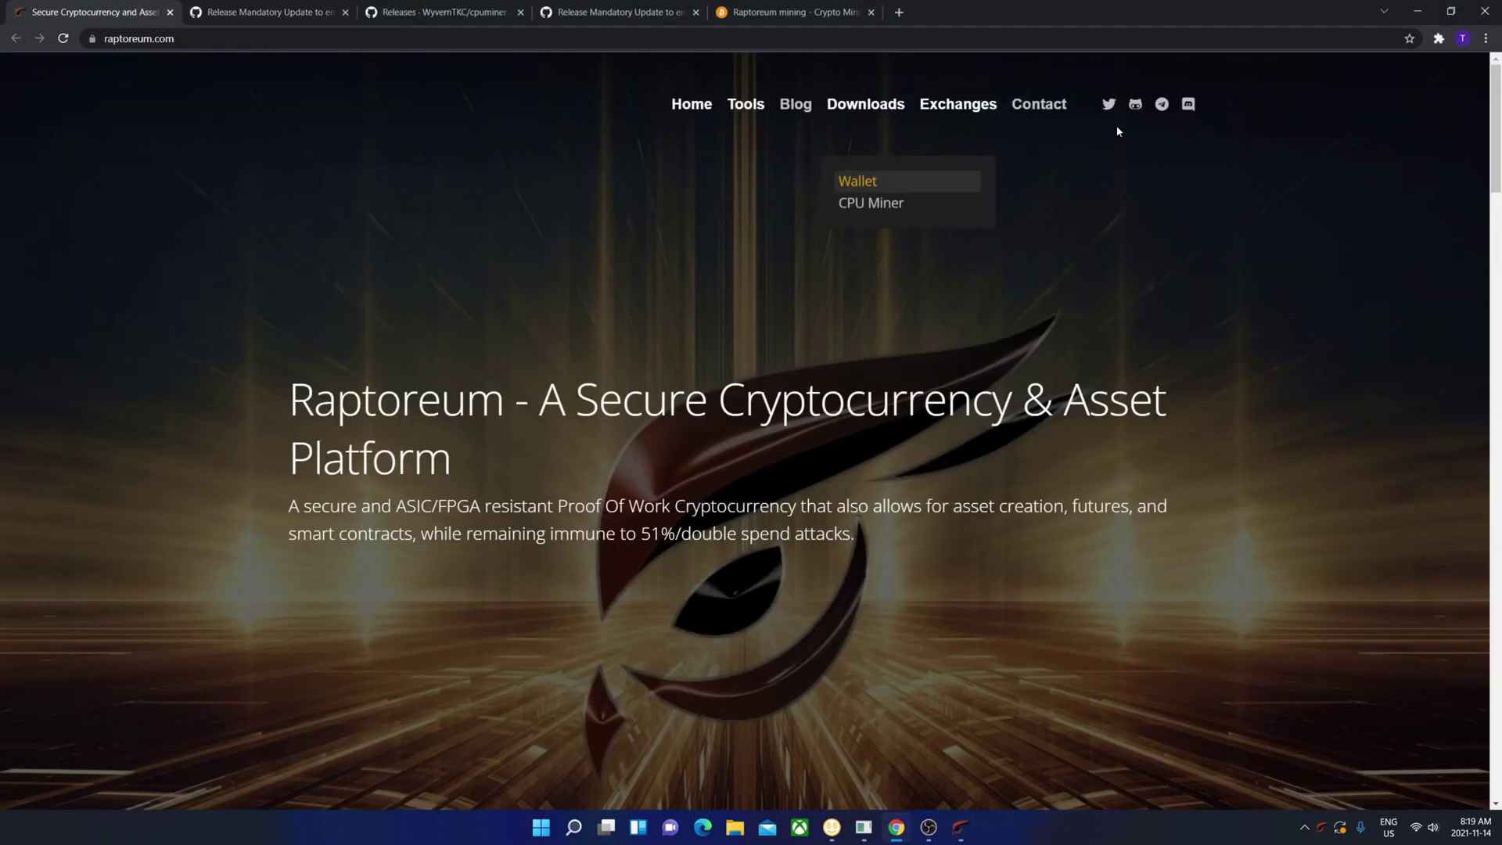
pyautogui.click(895, 202)
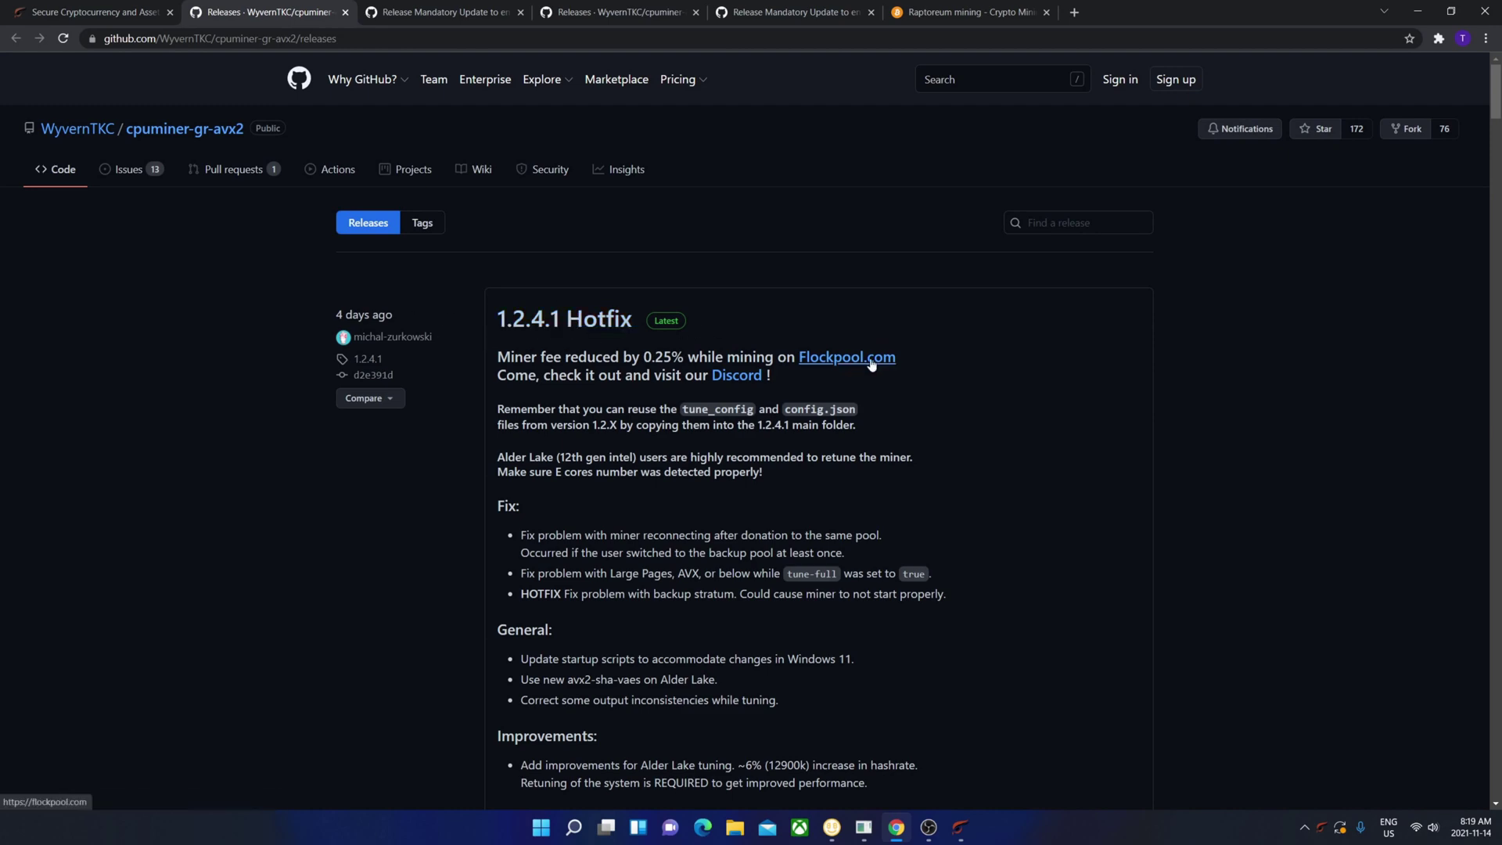
pyautogui.scroll(-5, 770, 348)
pyautogui.scroll(-3, 771, 353)
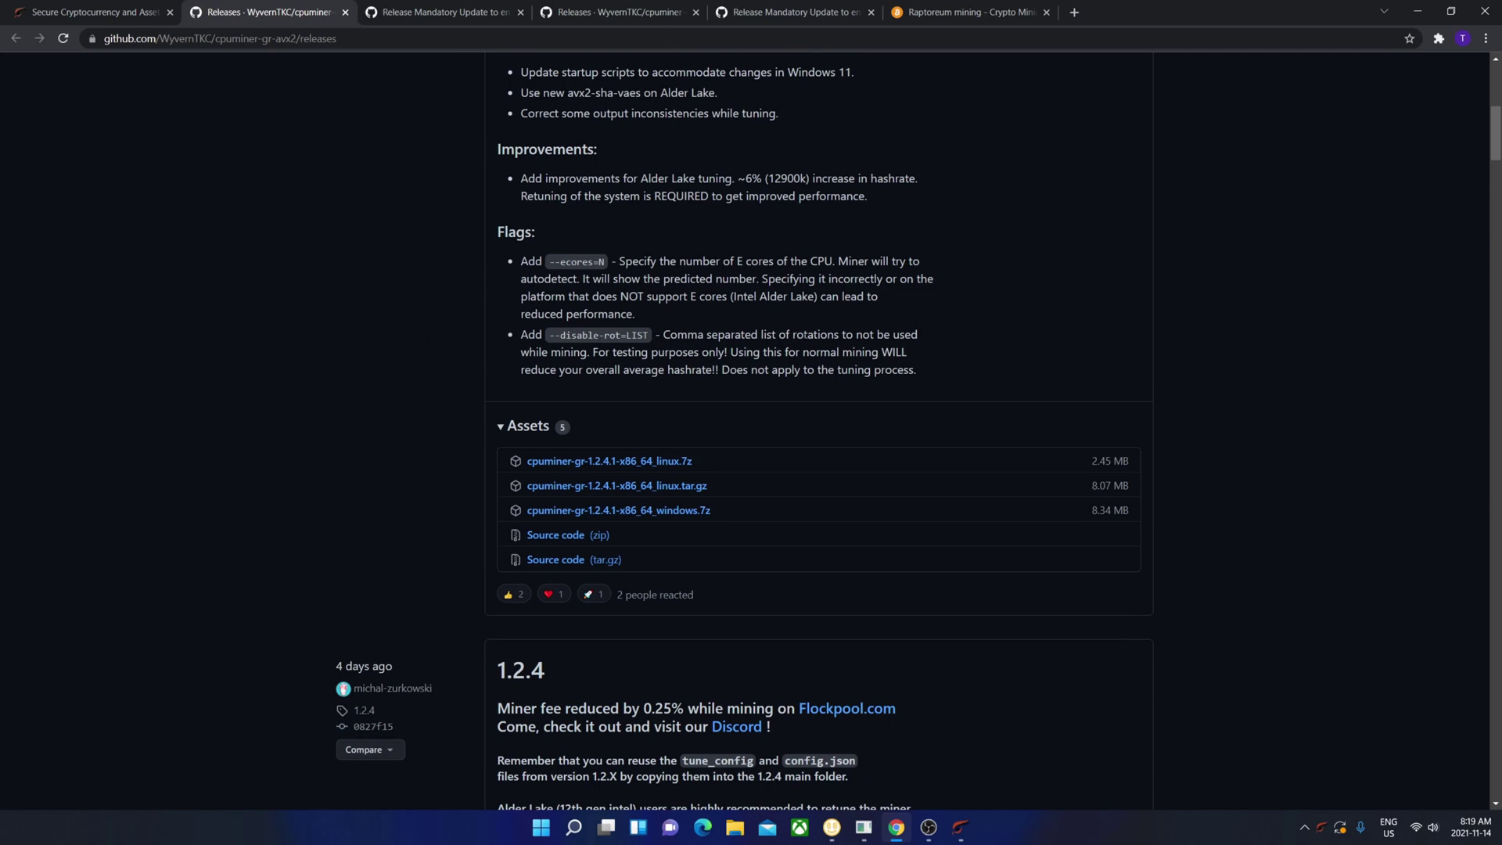
pyautogui.click(679, 509)
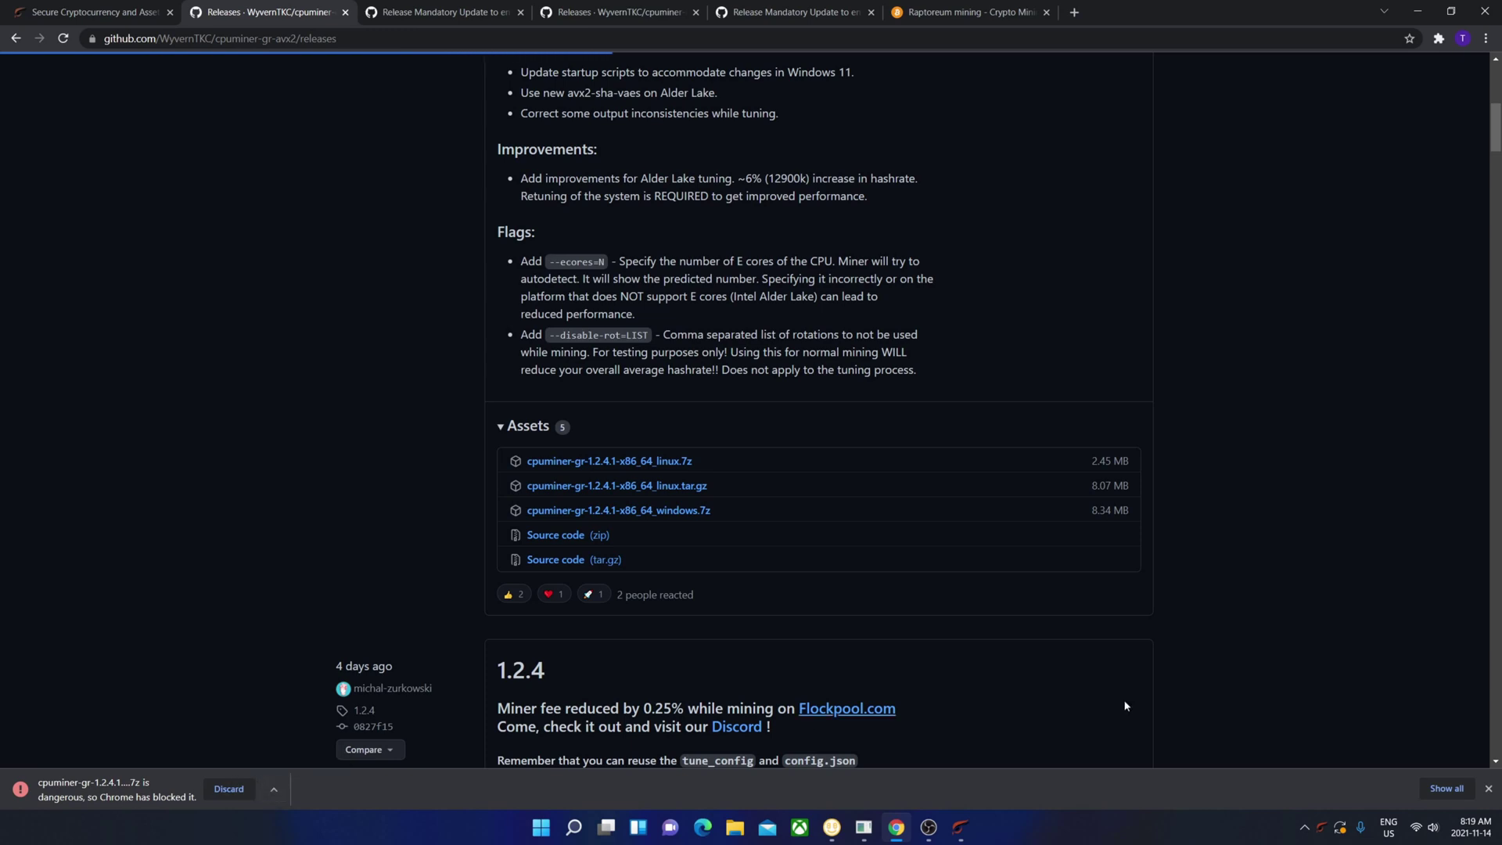
# - Keep the blocked cpuminer download and show the 8,538 KB archive in its Downloads folder
pyautogui.click(1447, 788)
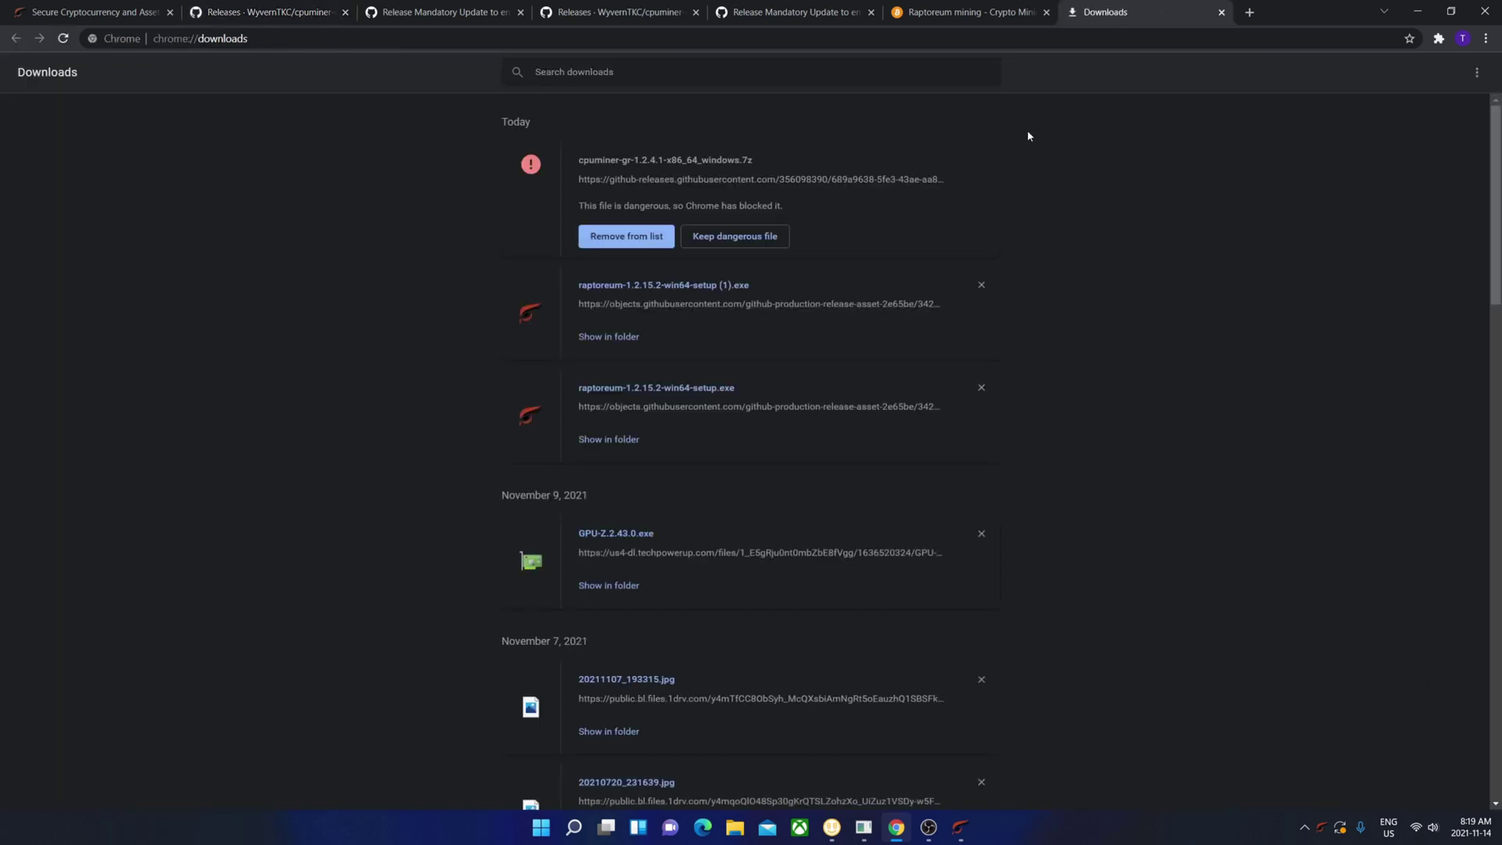
pyautogui.click(771, 242)
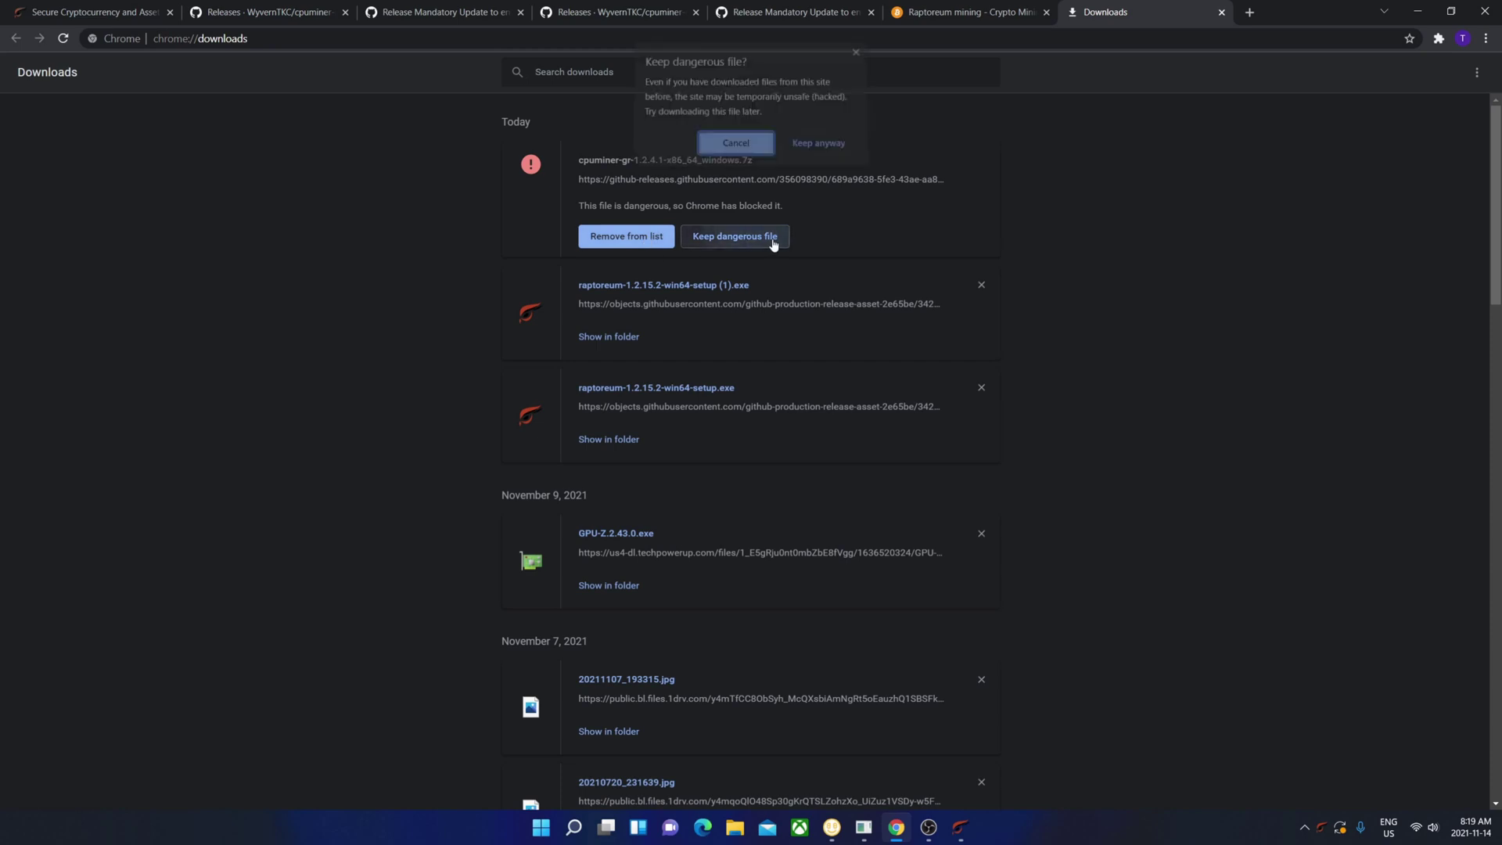
pyautogui.click(835, 151)
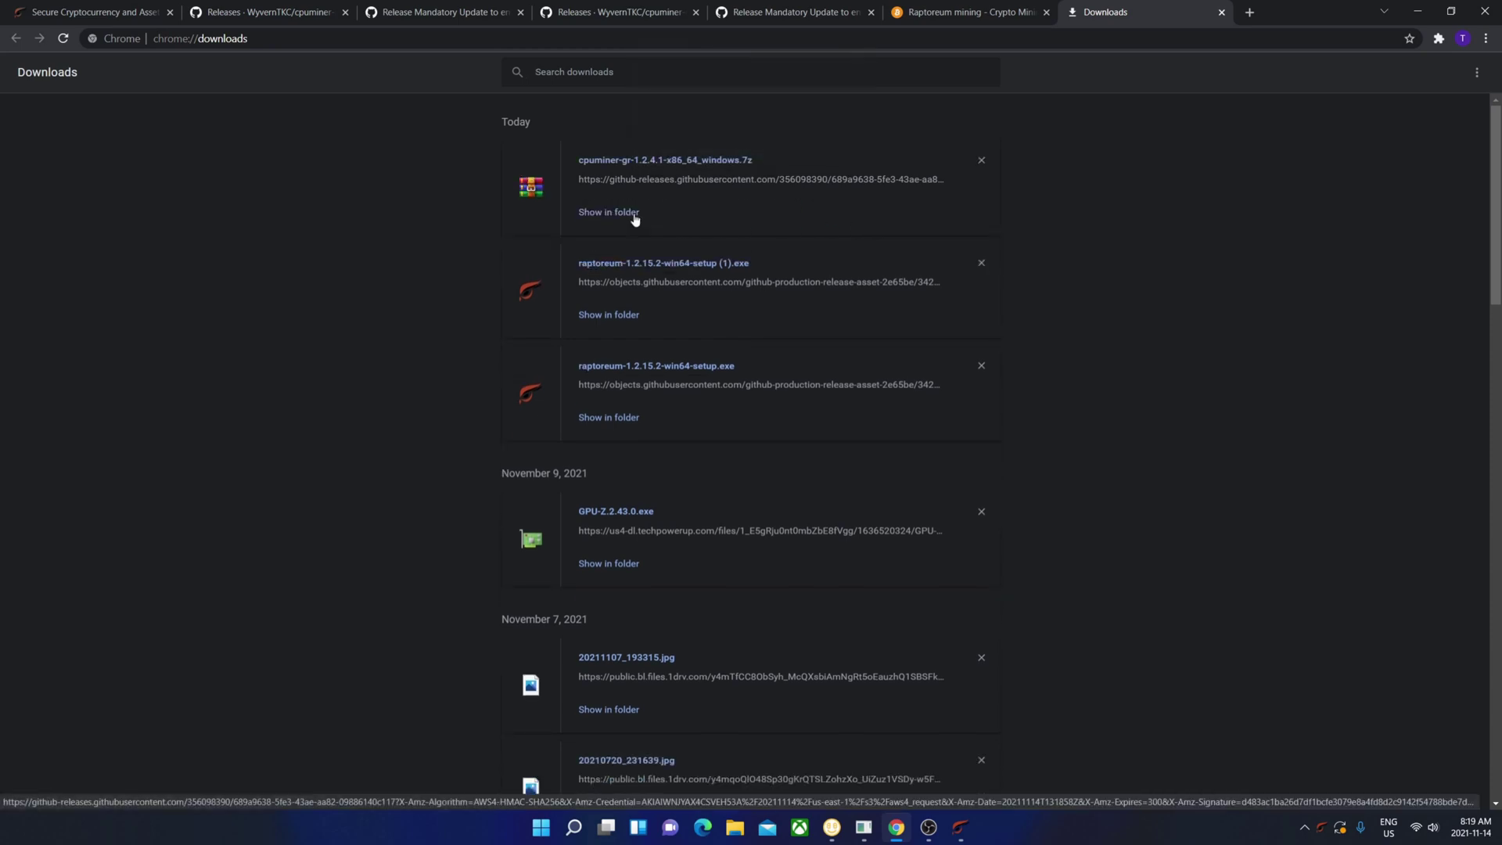
pyautogui.click(635, 215)
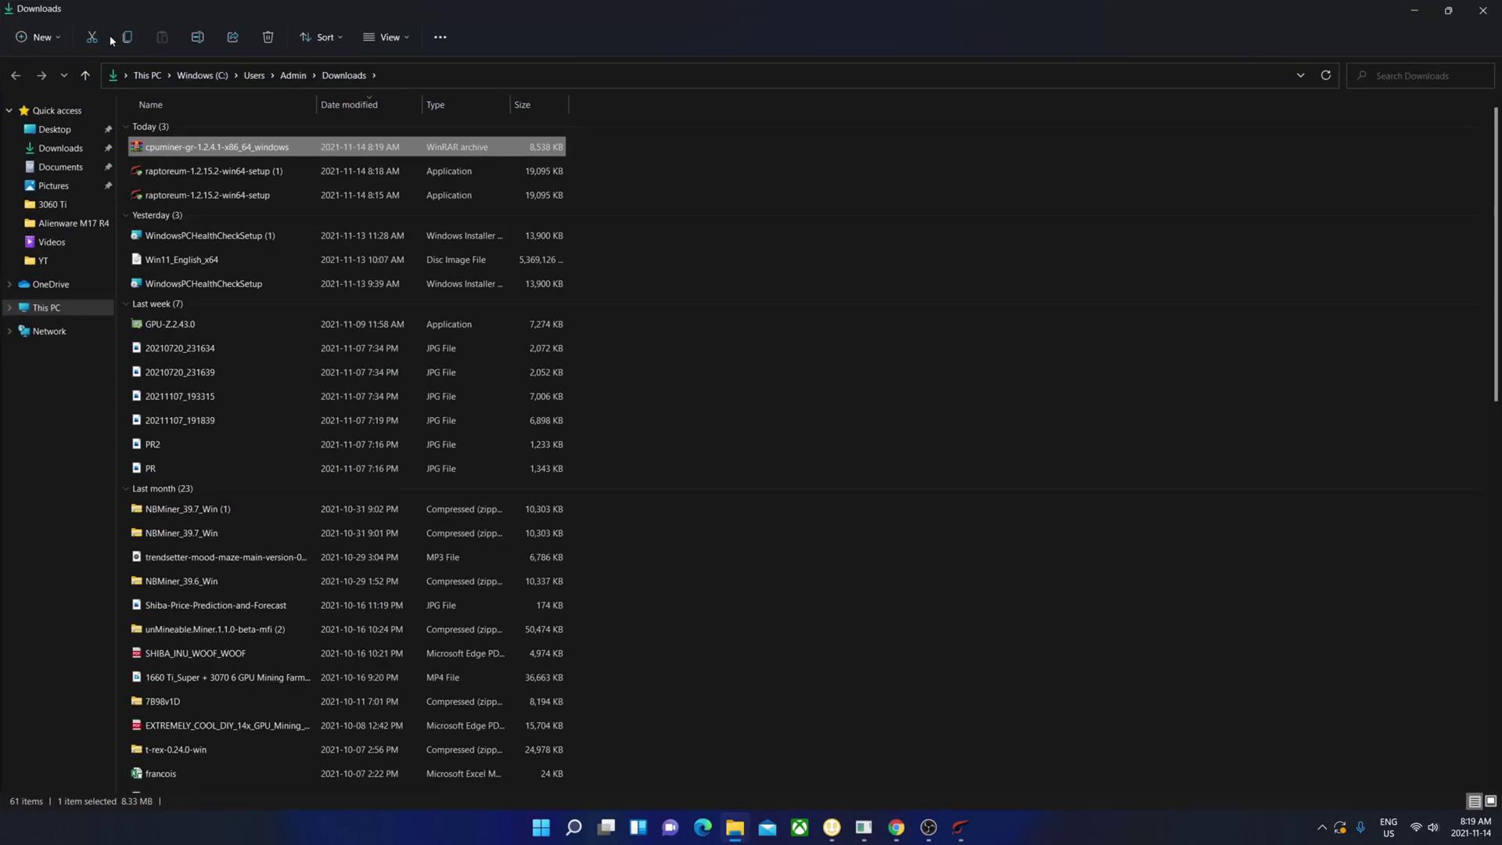
# - Open the cpuminer-gr archive in WinRAR, extract it to the Desktop, and close WinRAR
pyautogui.rightClick(222, 155)
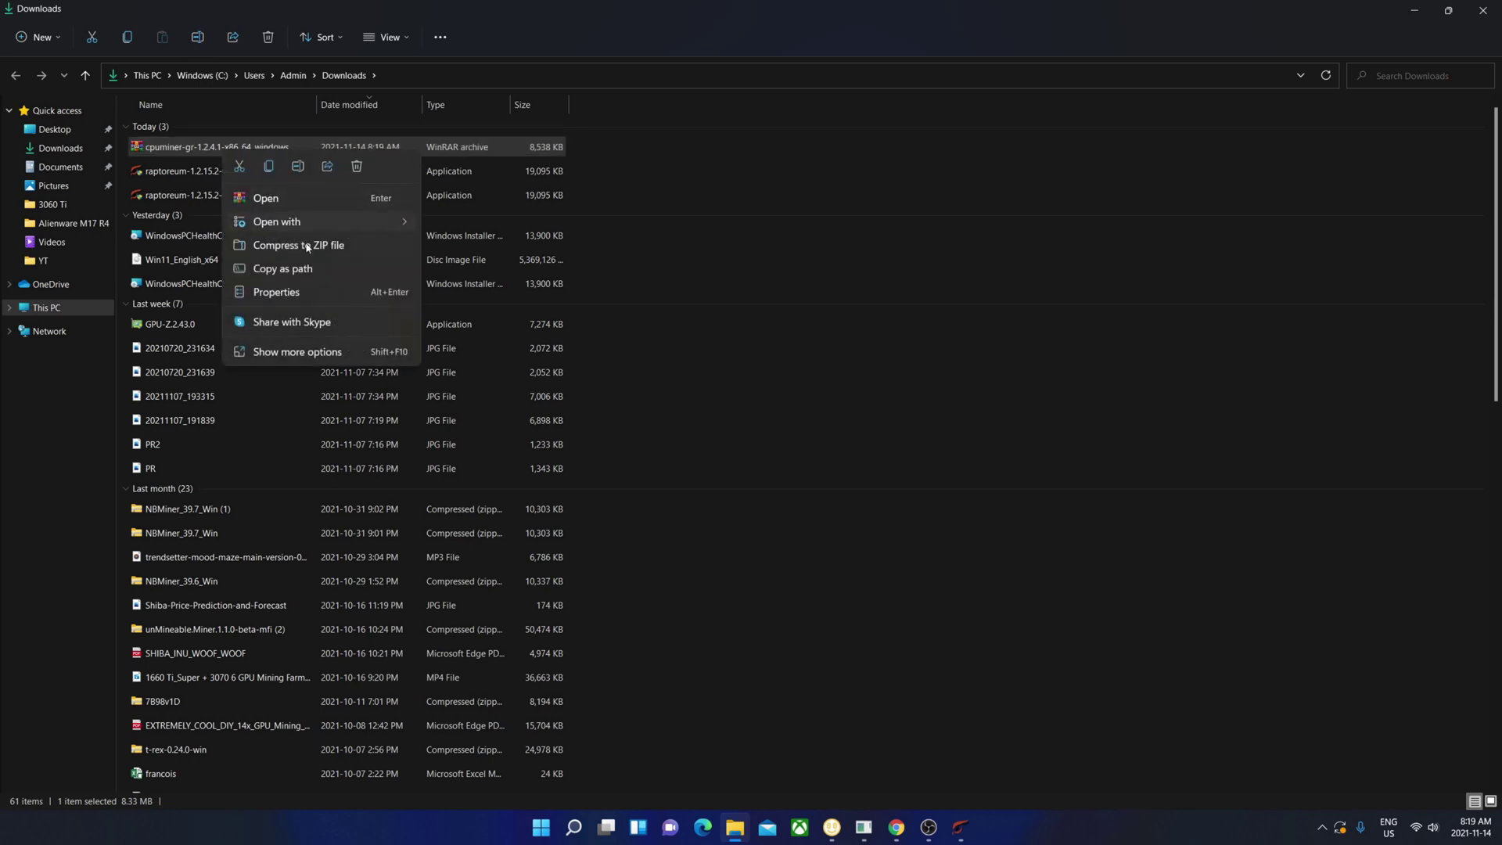
pyautogui.click(317, 196)
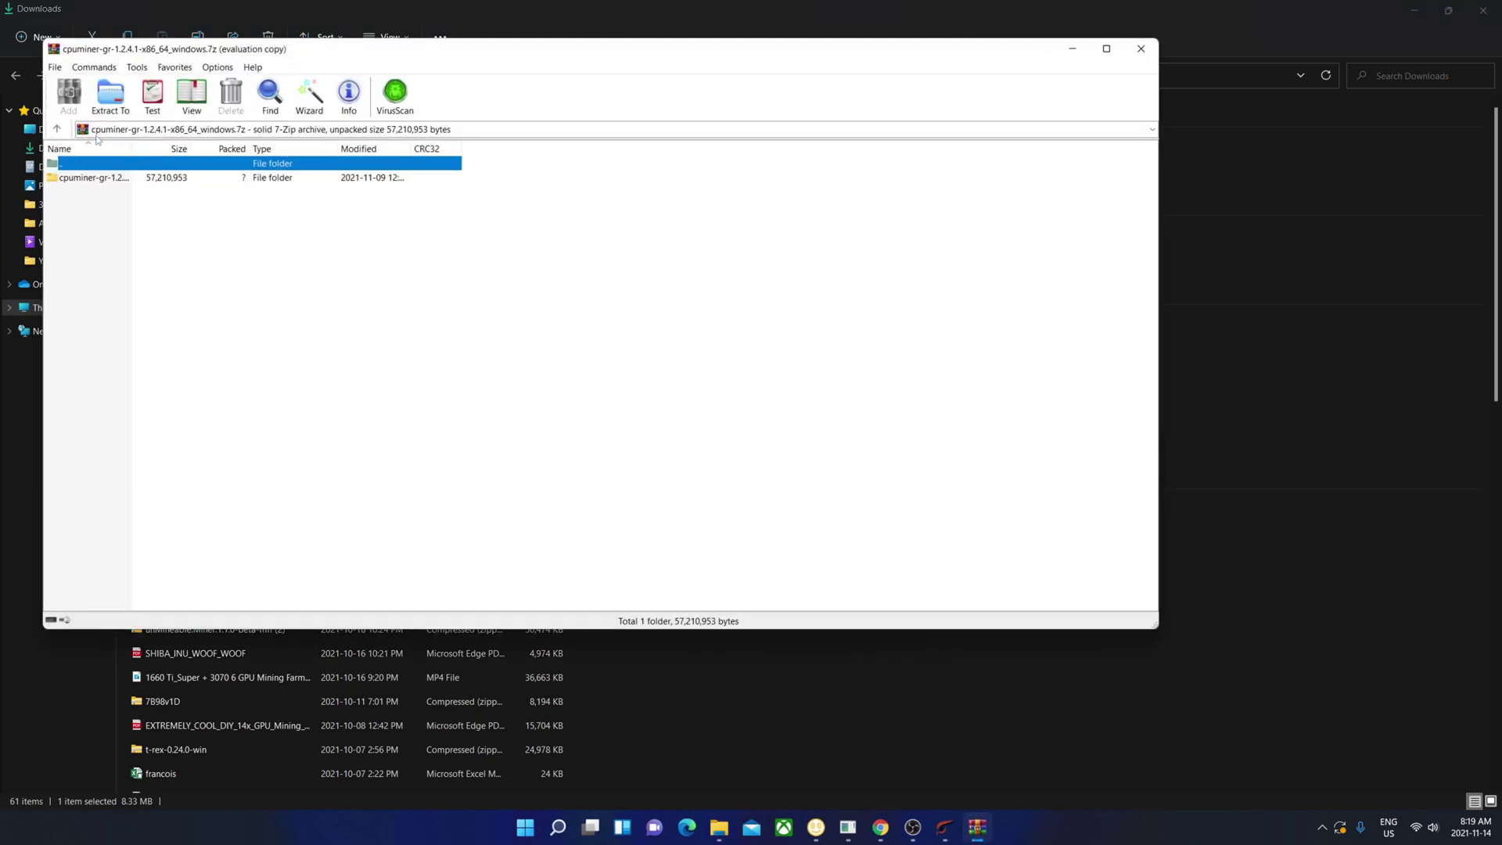
pyautogui.click(110, 95)
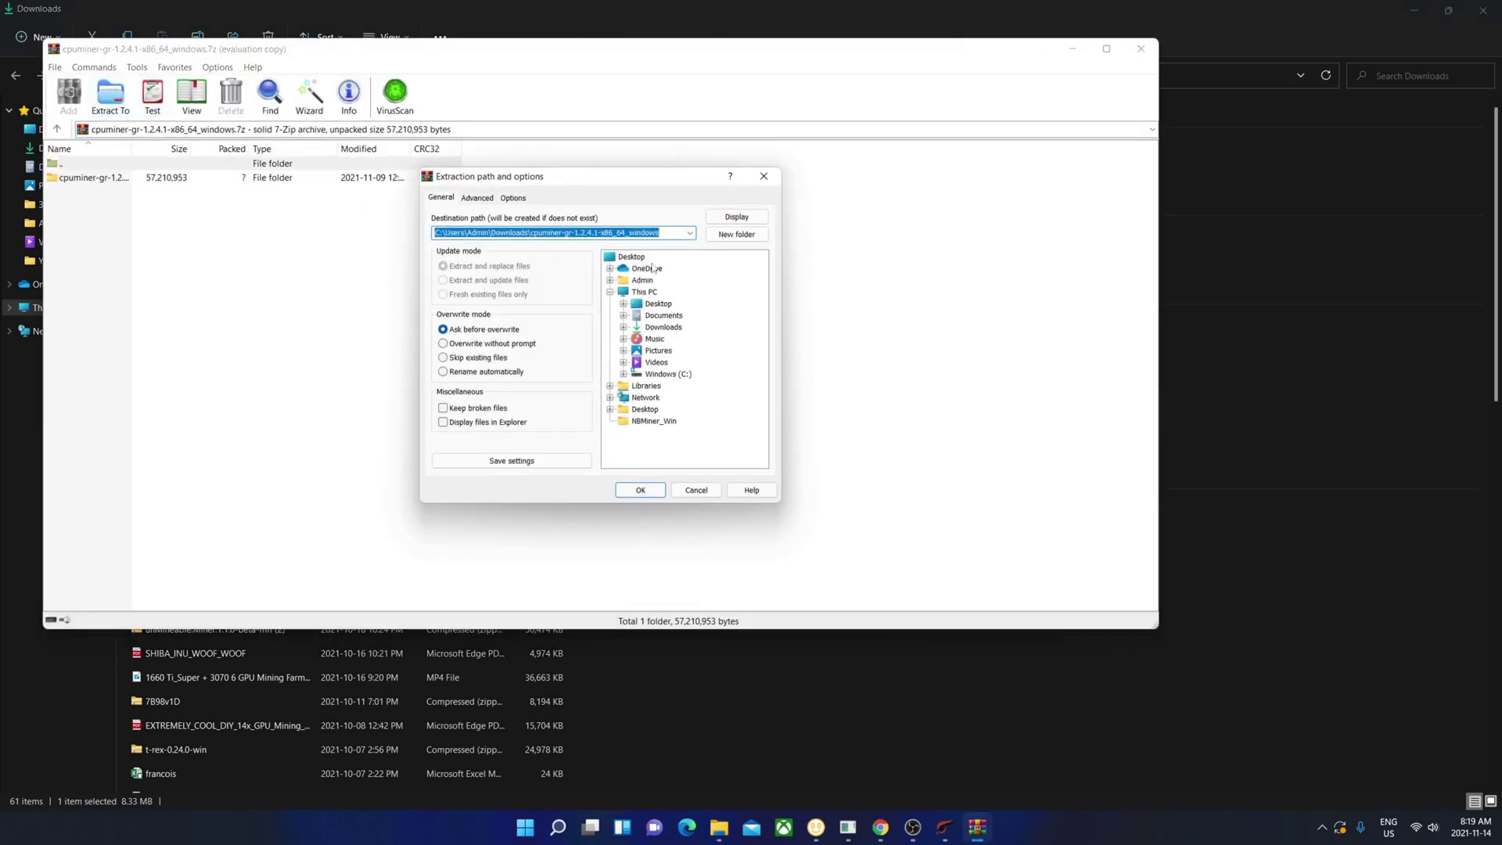
pyautogui.click(637, 256)
pyautogui.click(640, 497)
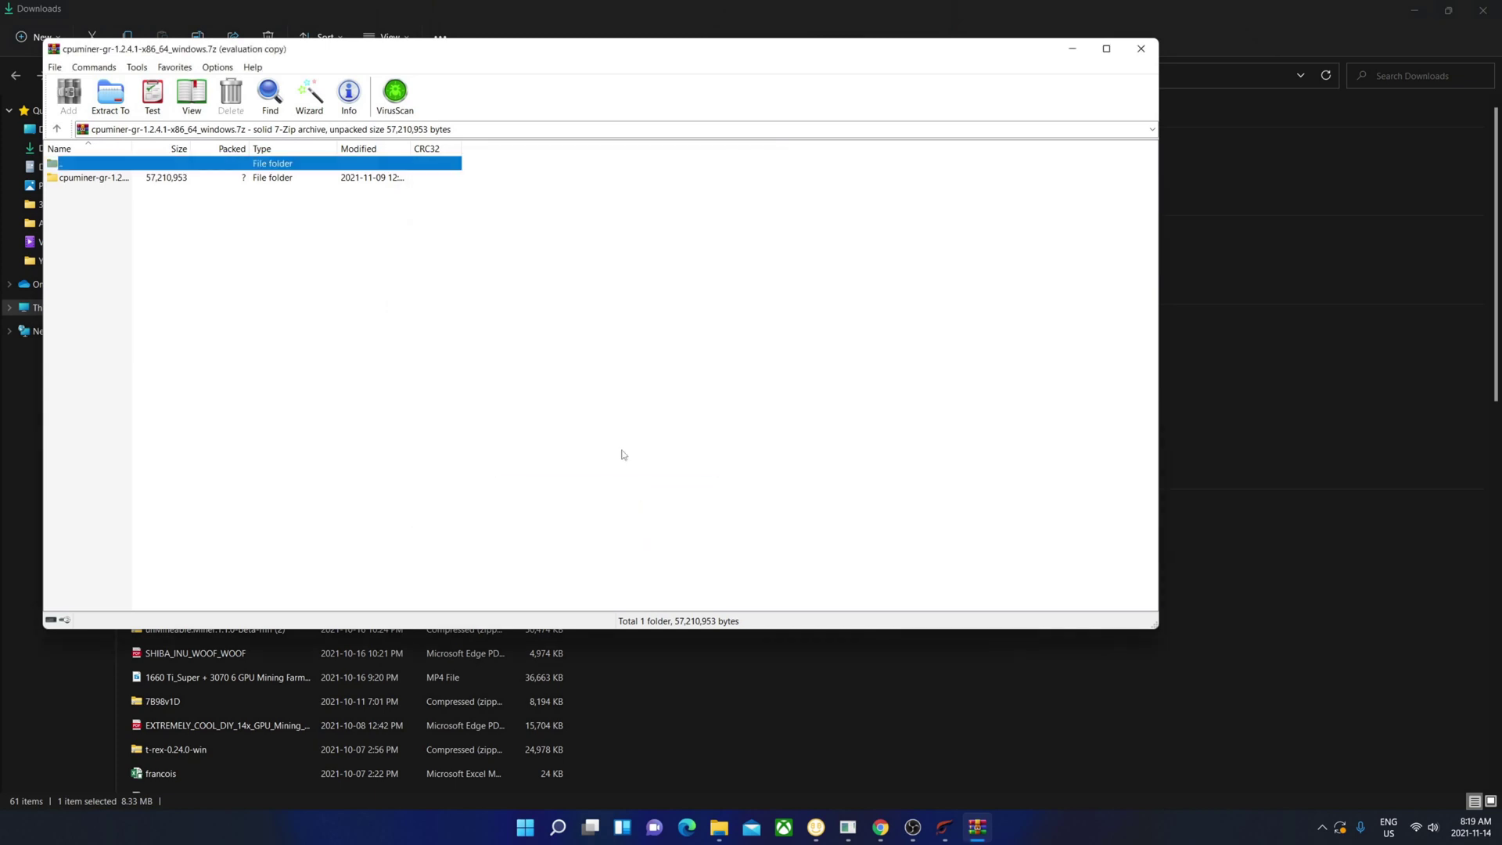
pyautogui.click(1141, 48)
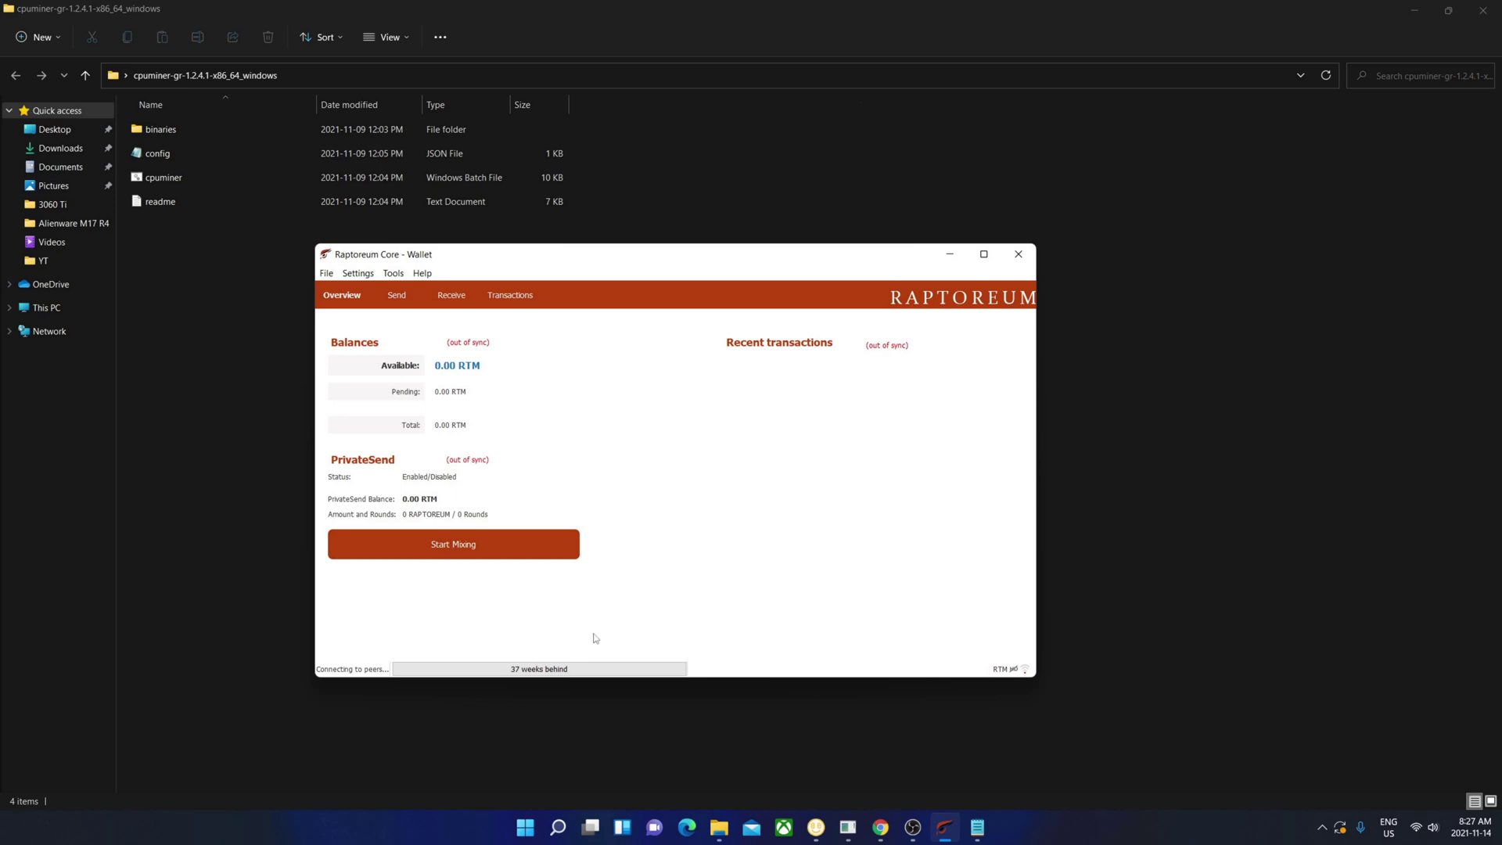
# - Copy the address from File > Receiving addresses, then close the list
pyautogui.click(321, 278)
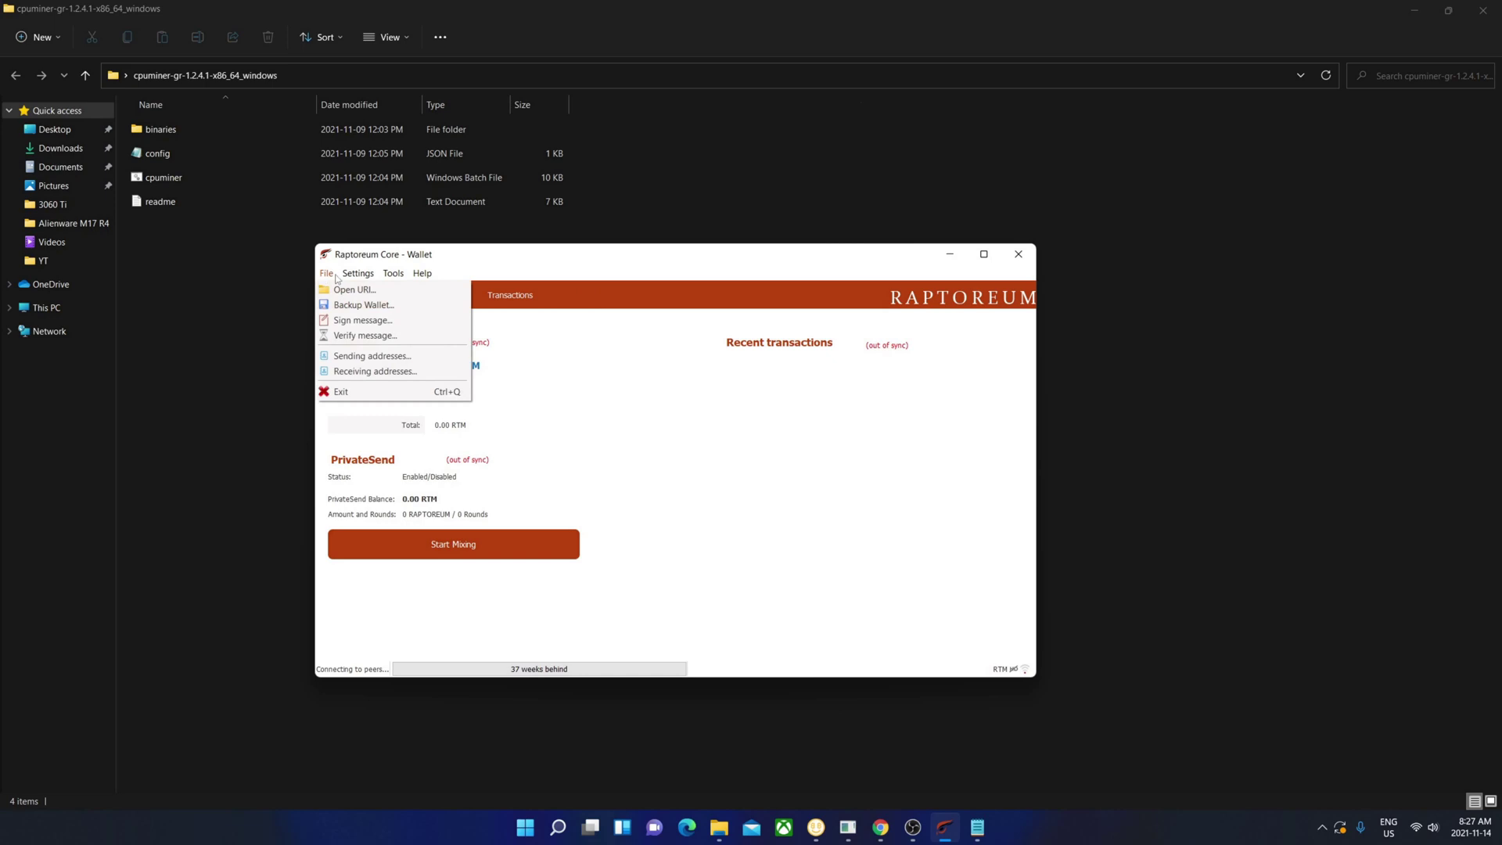
pyautogui.click(361, 379)
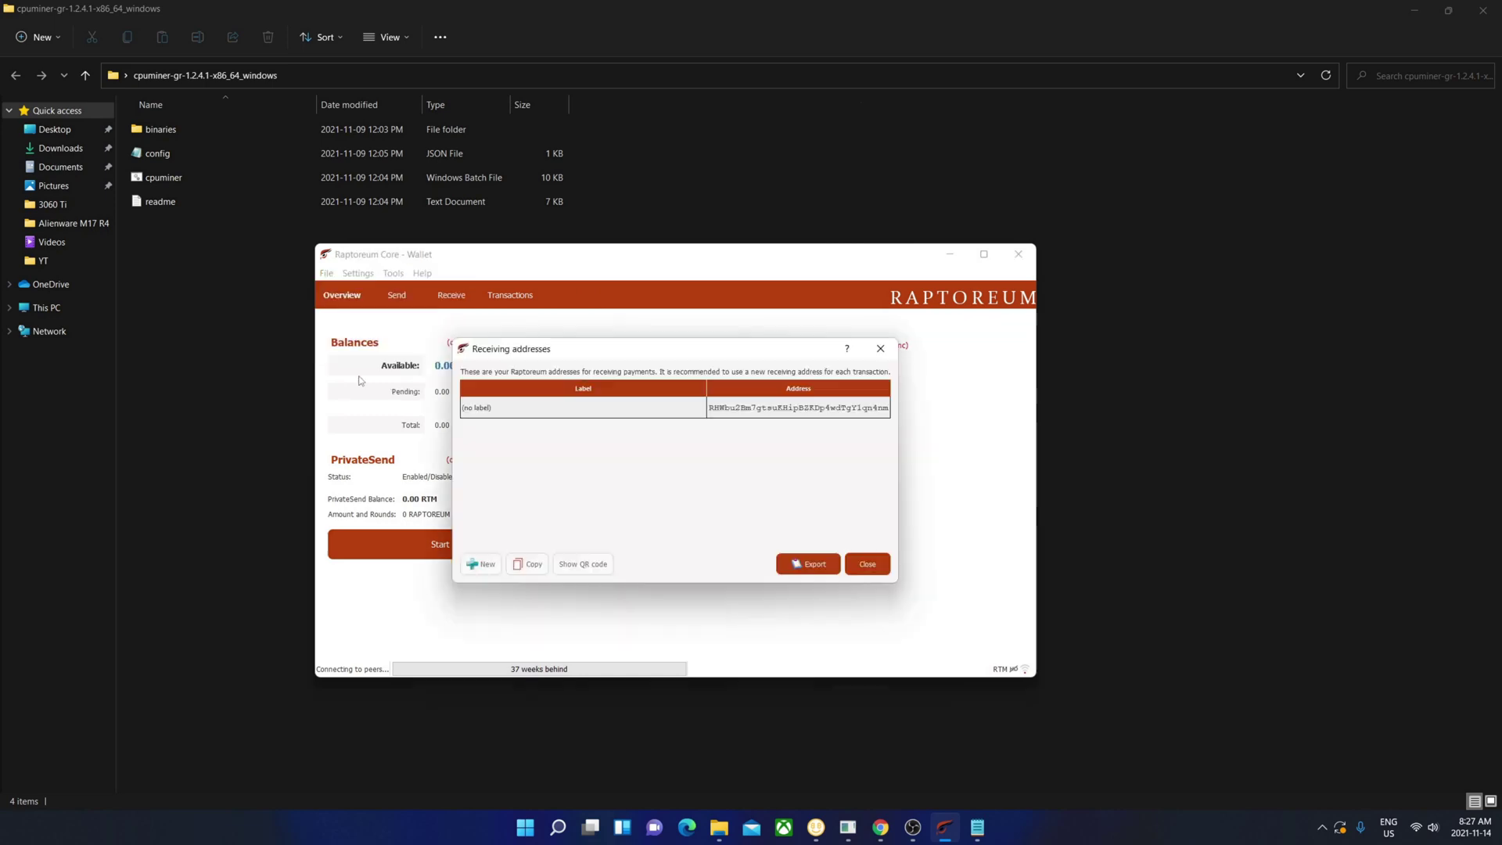
pyautogui.rightClick(821, 409)
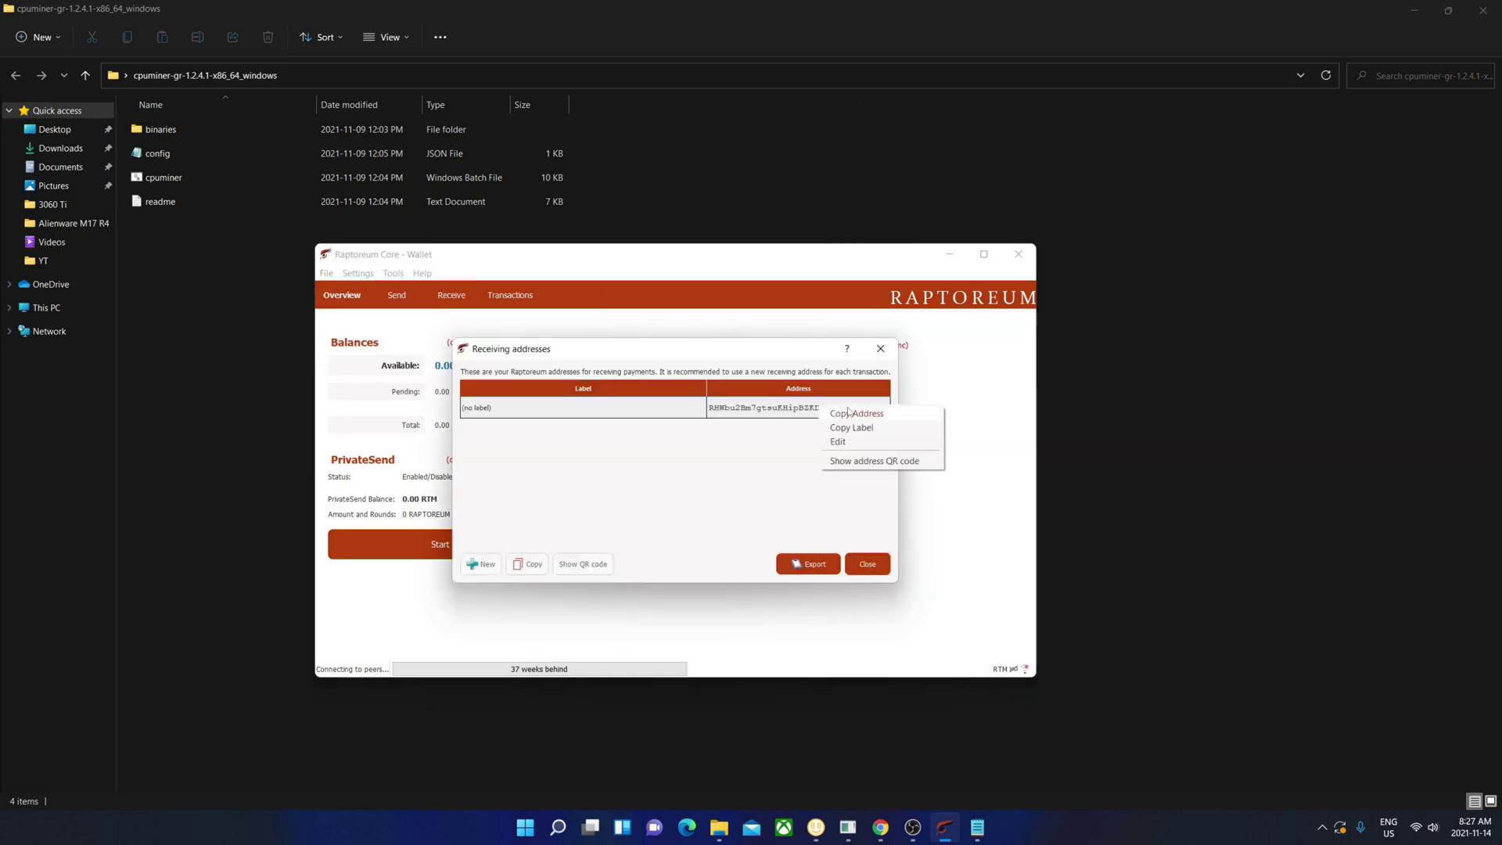
pyautogui.click(849, 413)
pyautogui.click(866, 564)
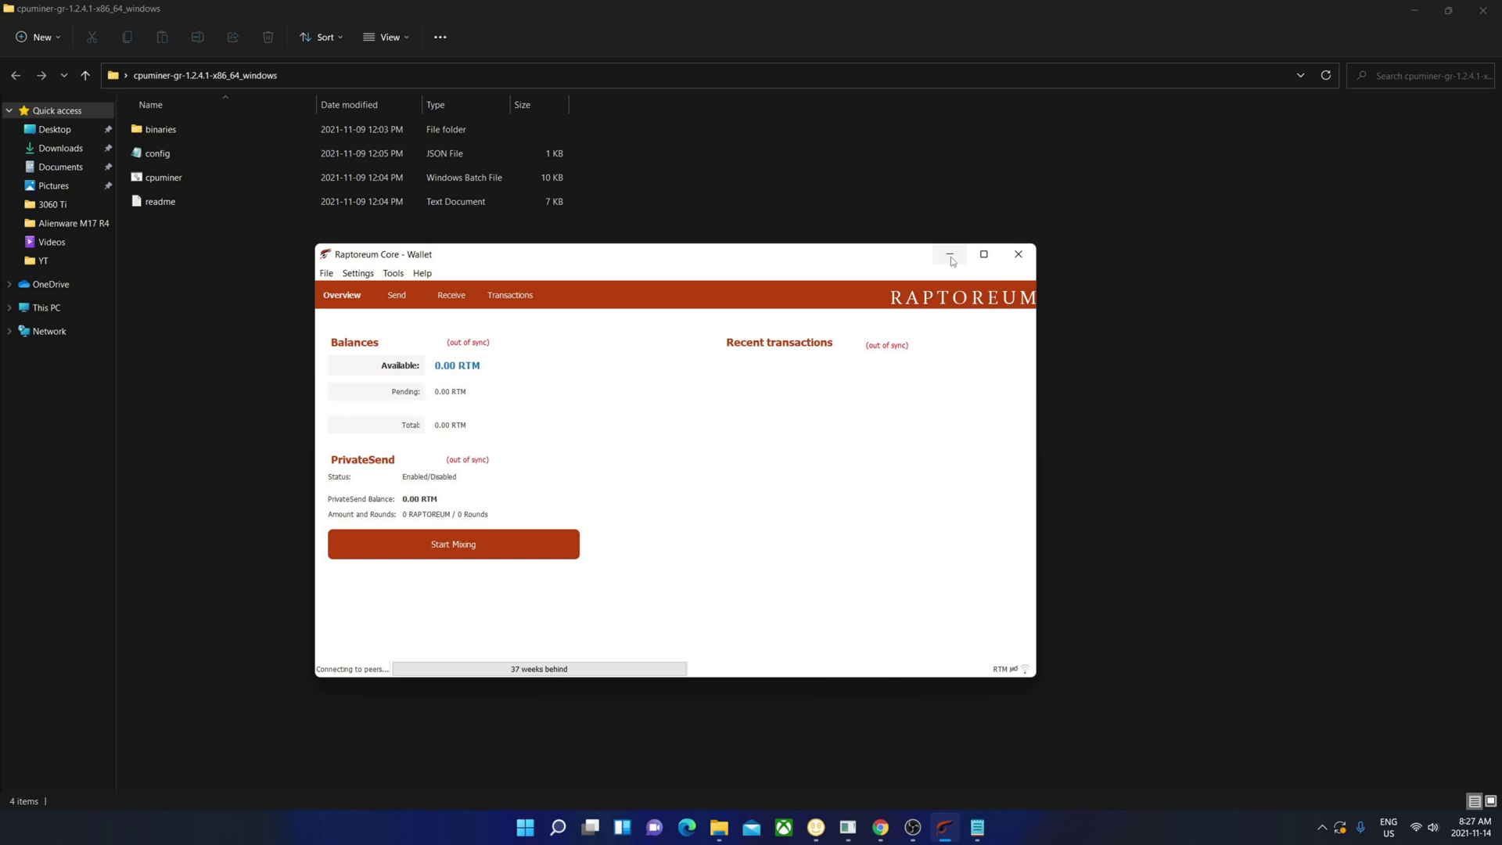
# - Set cpuminer-avx in the binaries folder to always run as administrator
pyautogui.click(950, 258)
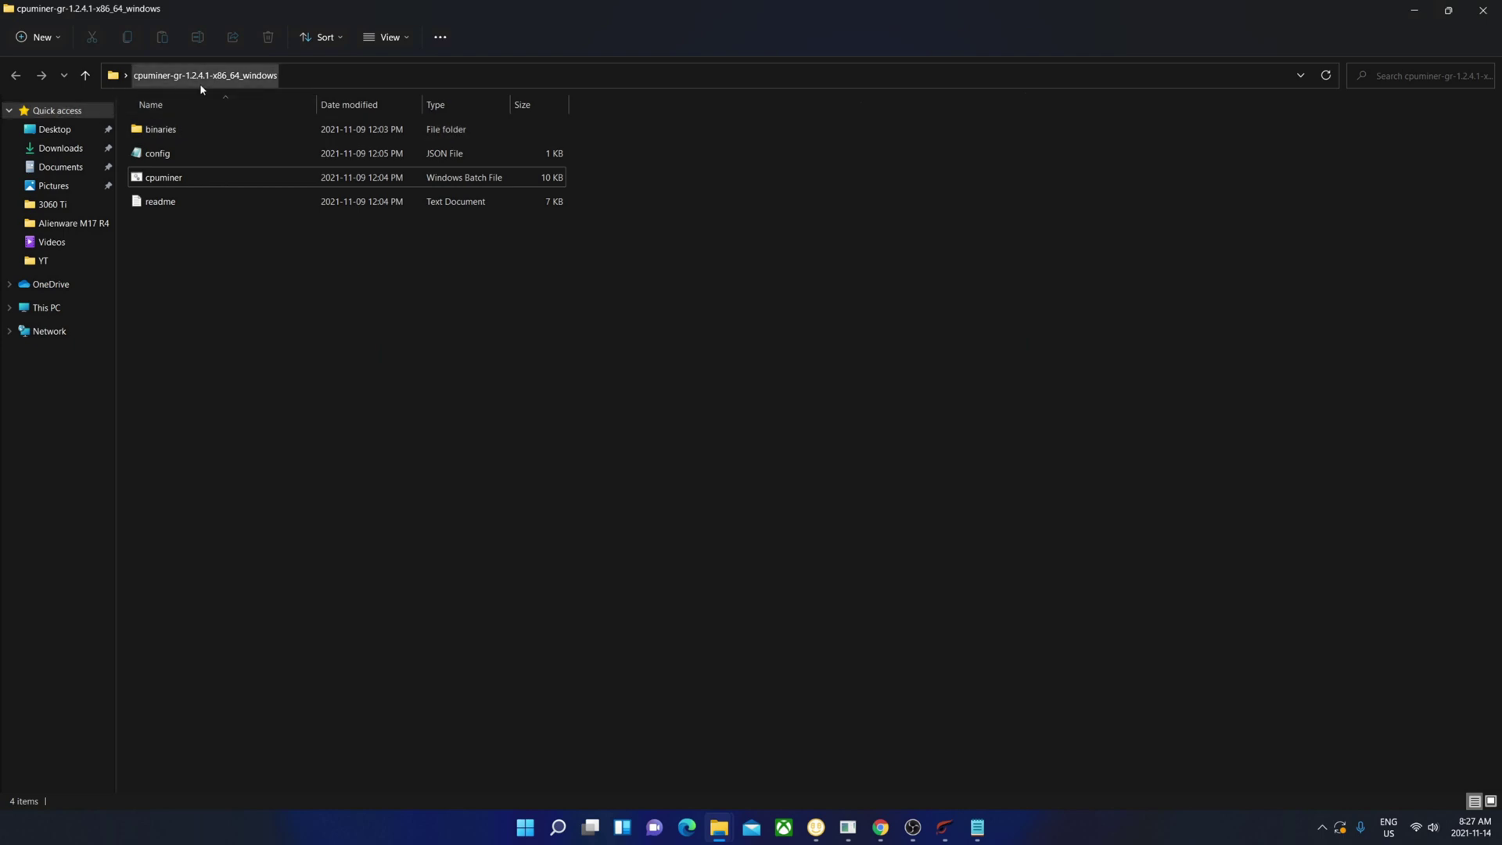
pyautogui.doubleClick(152, 131)
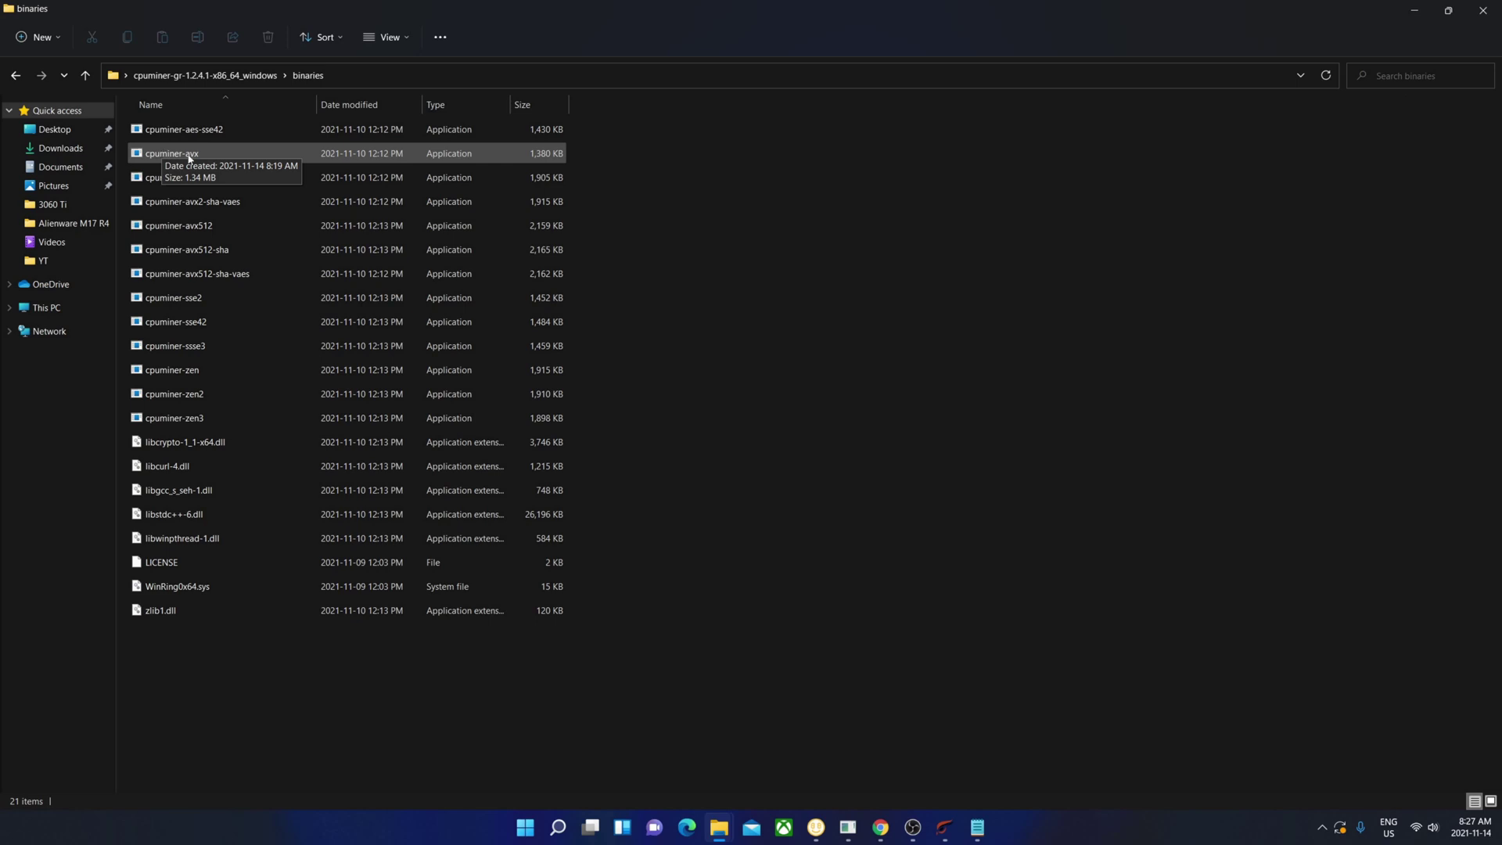
pyautogui.rightClick(188, 159)
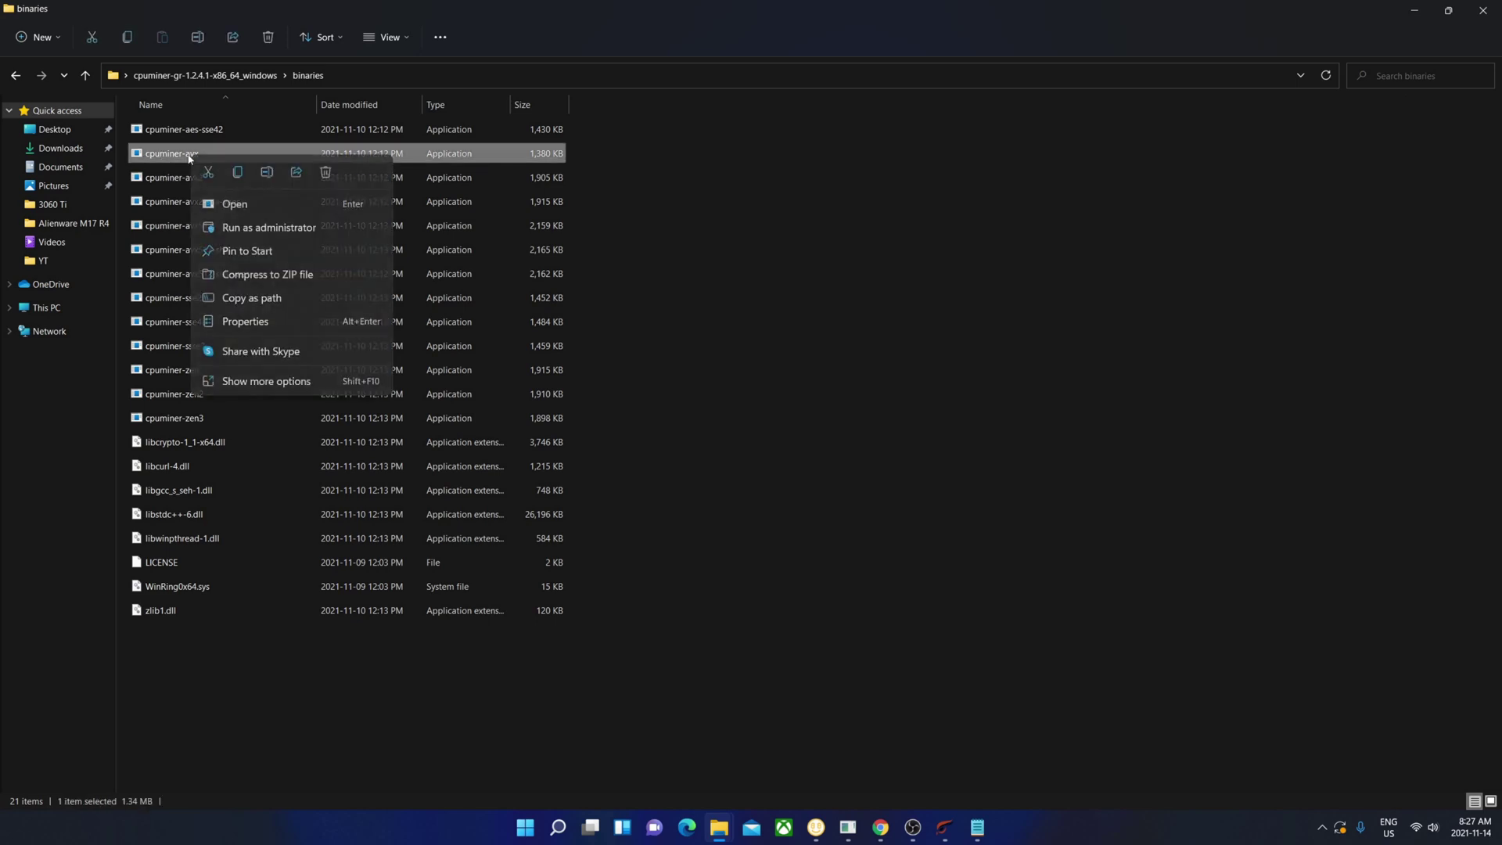
pyautogui.click(243, 389)
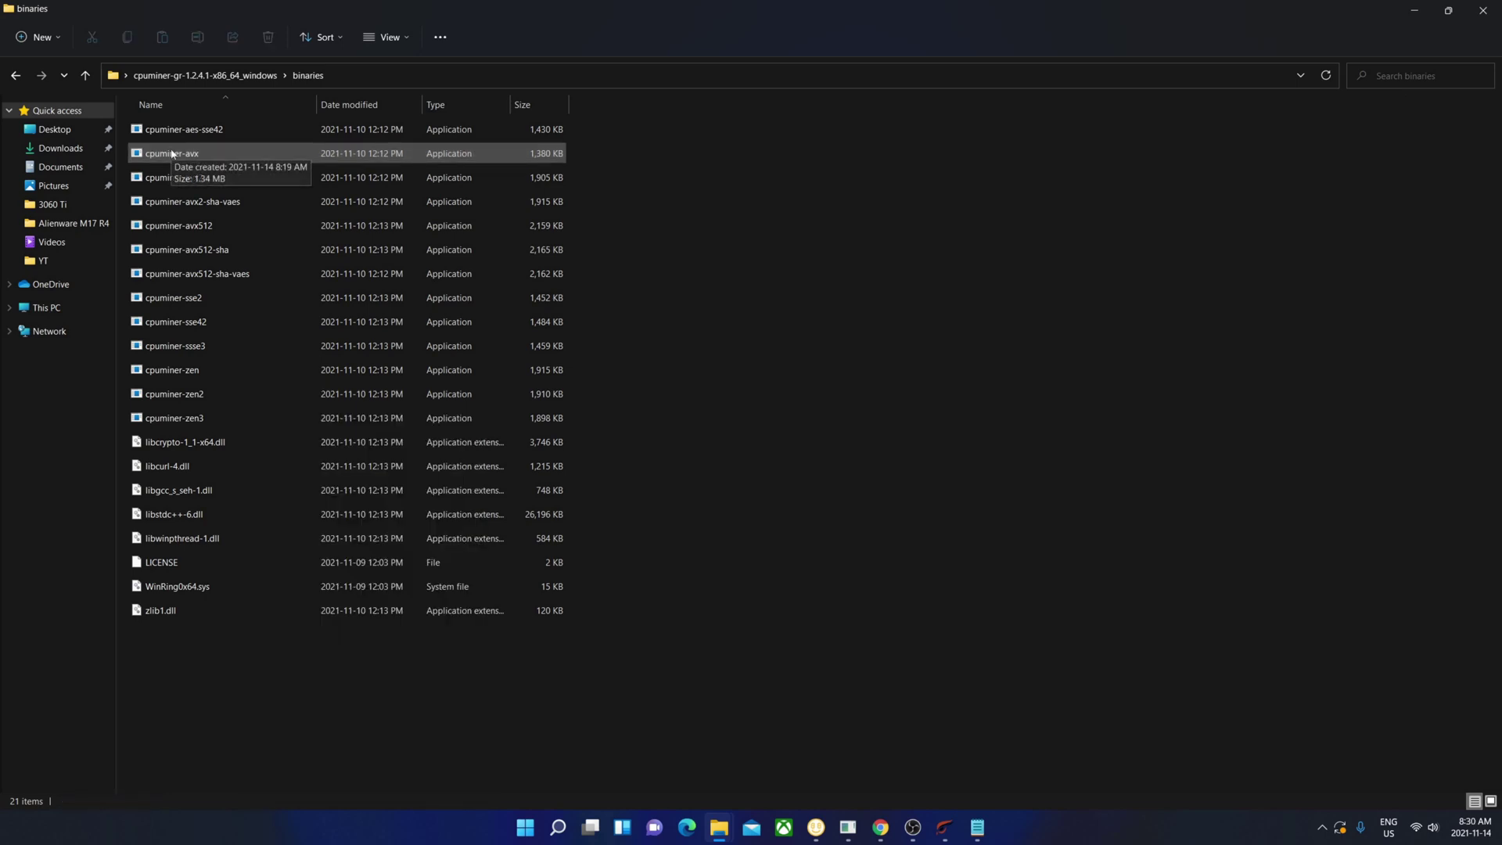
pyautogui.rightClick(169, 153)
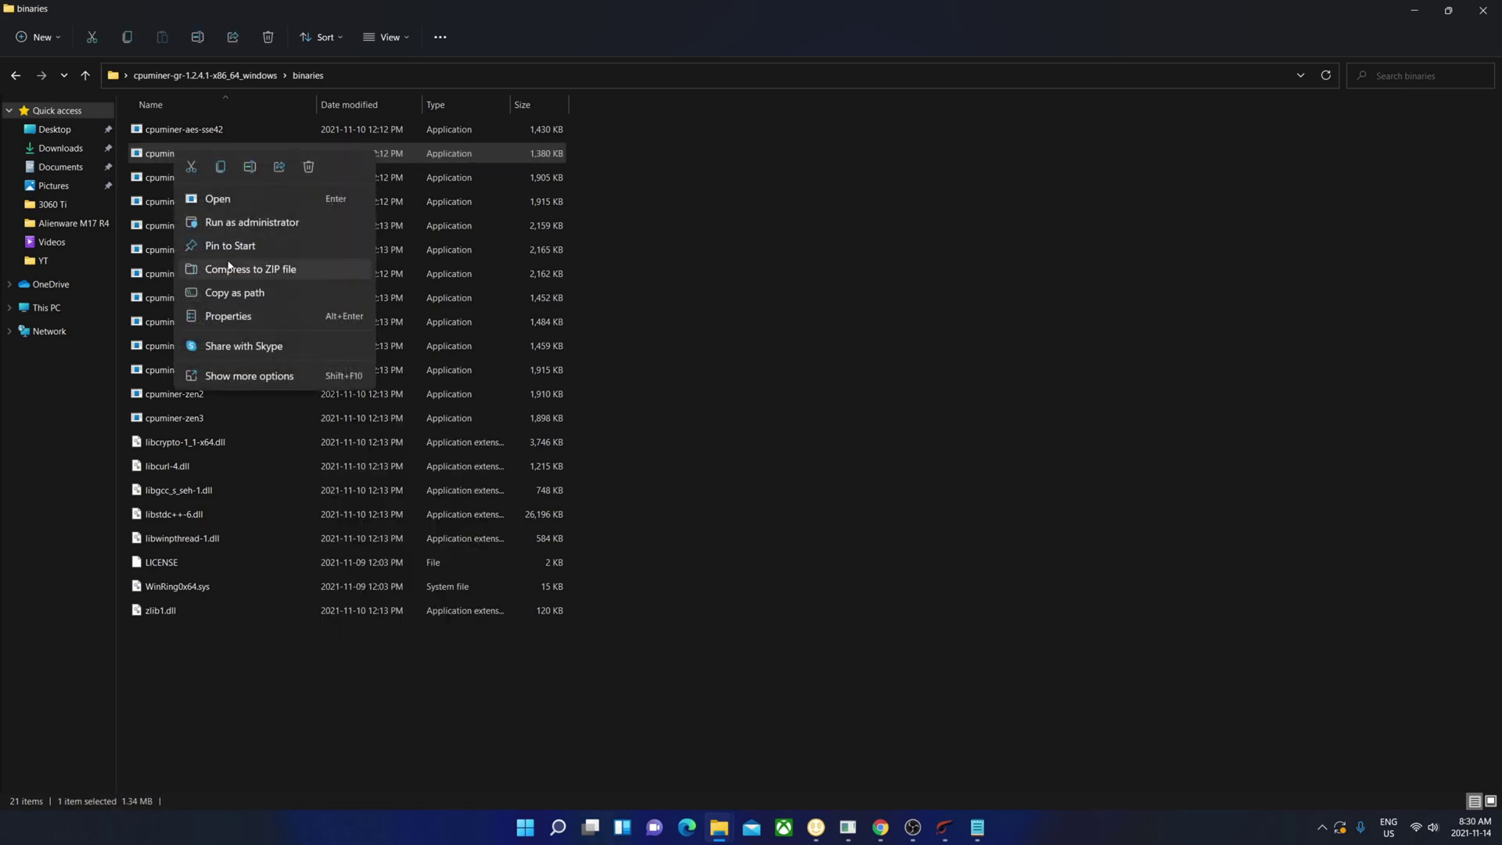
pyautogui.click(235, 315)
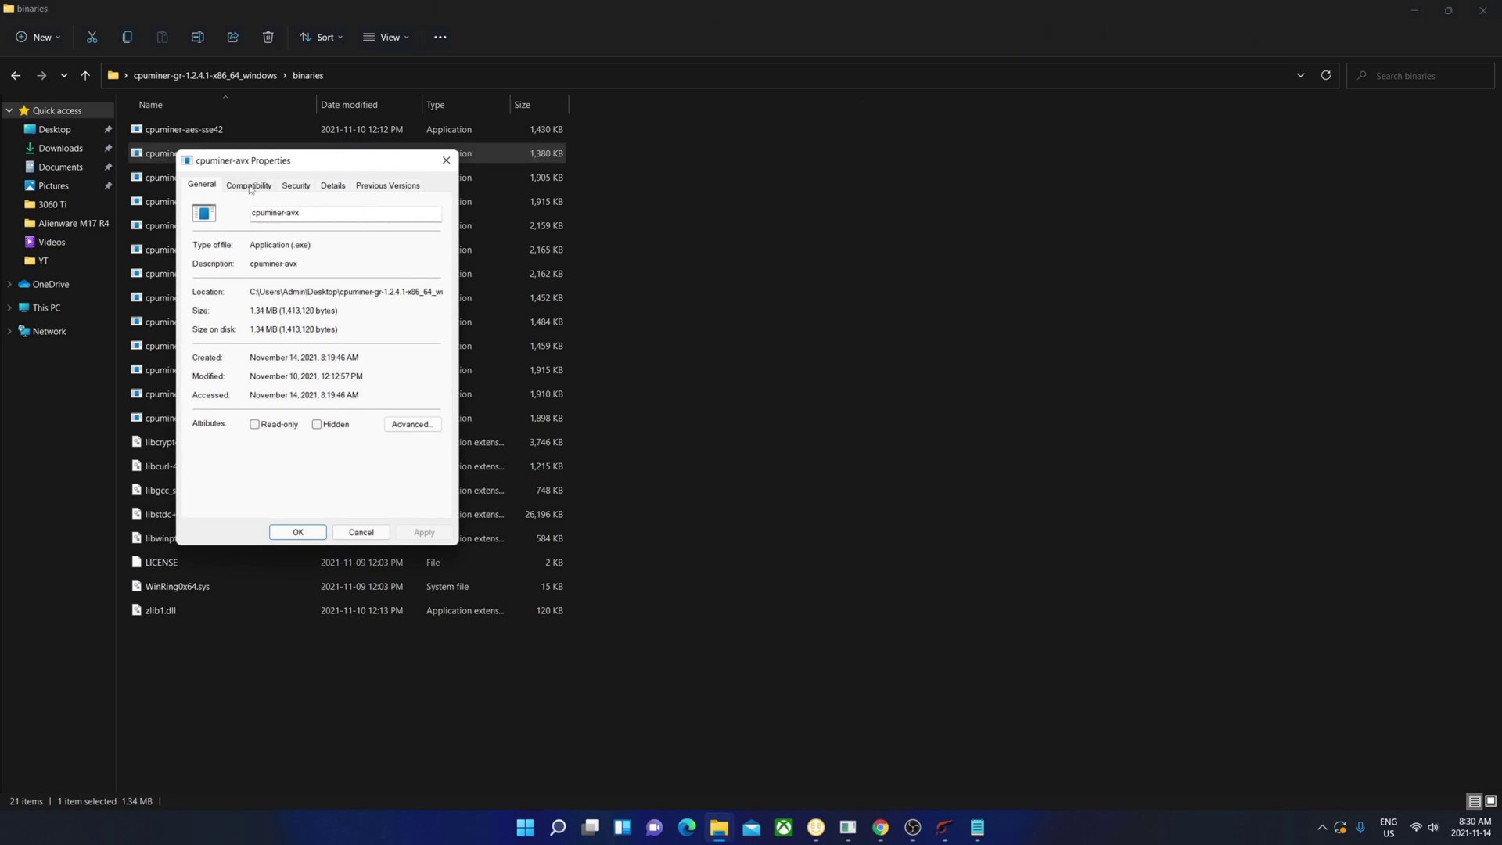
pyautogui.click(250, 186)
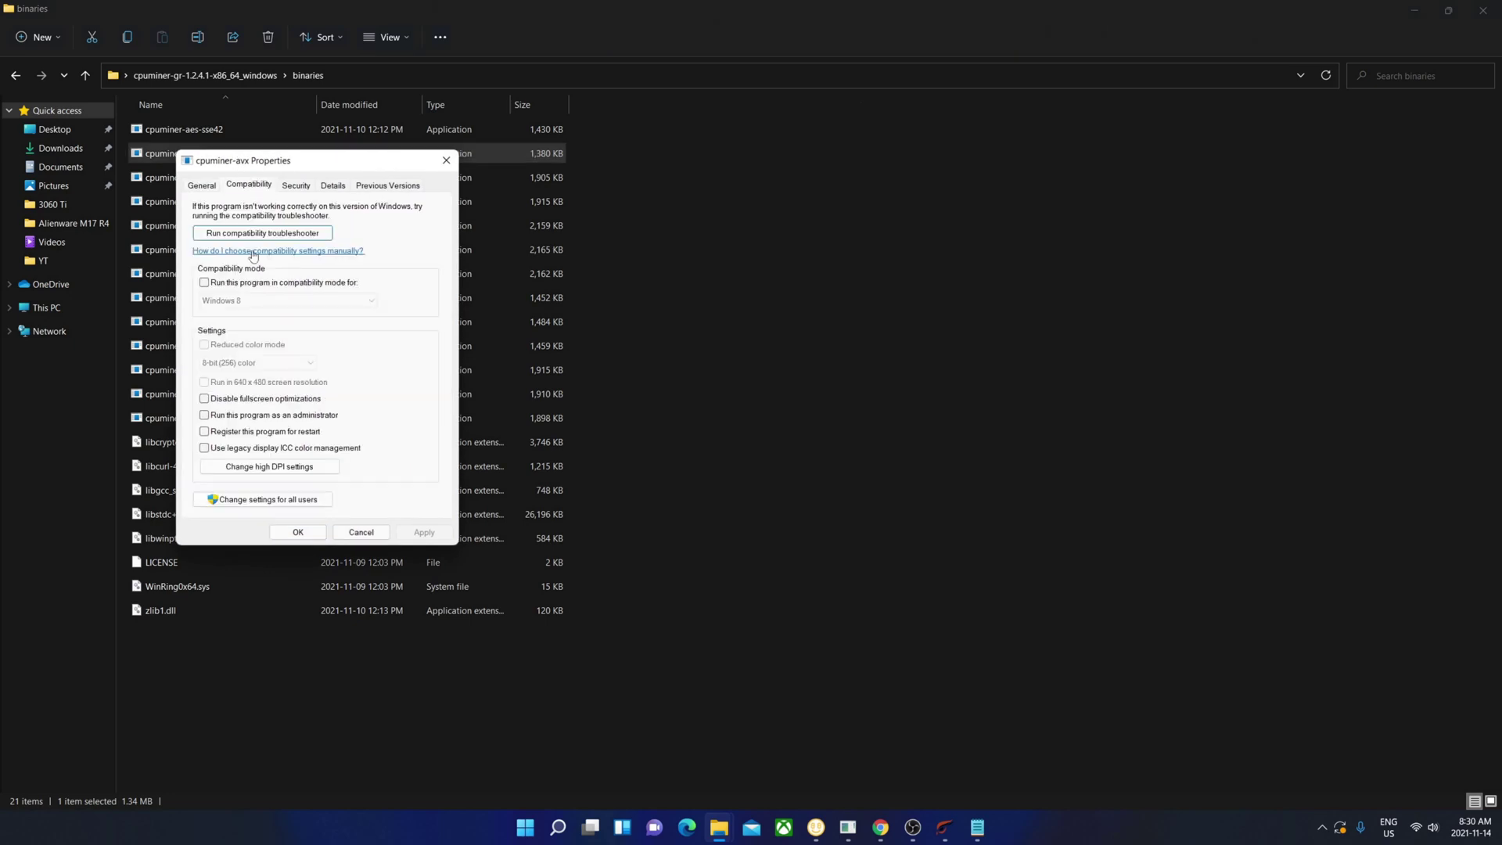
pyautogui.click(284, 416)
pyautogui.click(425, 532)
pyautogui.click(298, 533)
# - Set cpuminer-avx2 to always run as administrator as well
pyautogui.click(172, 180)
pyautogui.rightClick(171, 187)
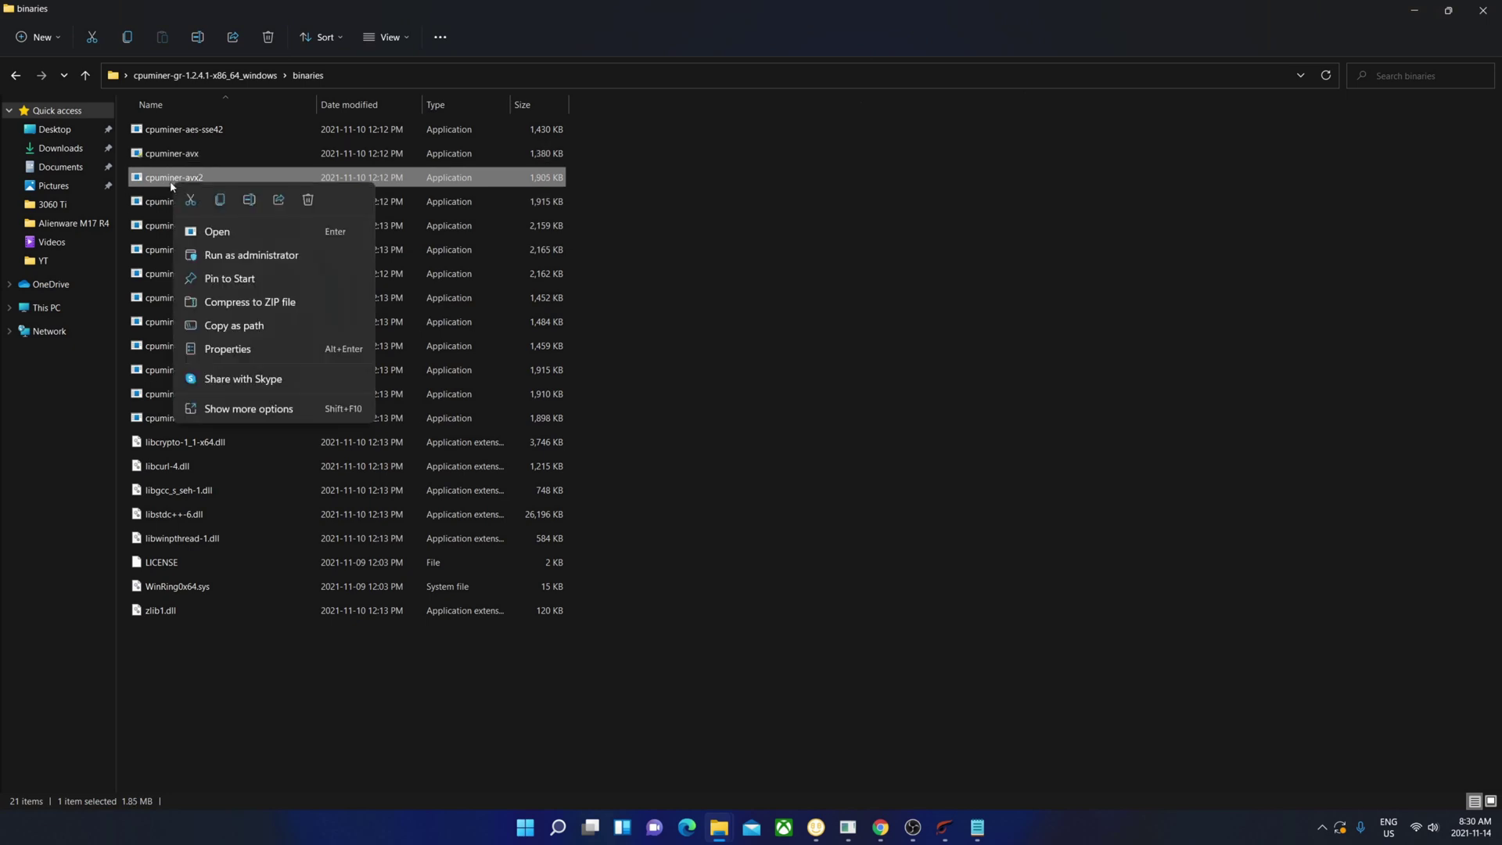
pyautogui.click(258, 349)
pyautogui.click(248, 218)
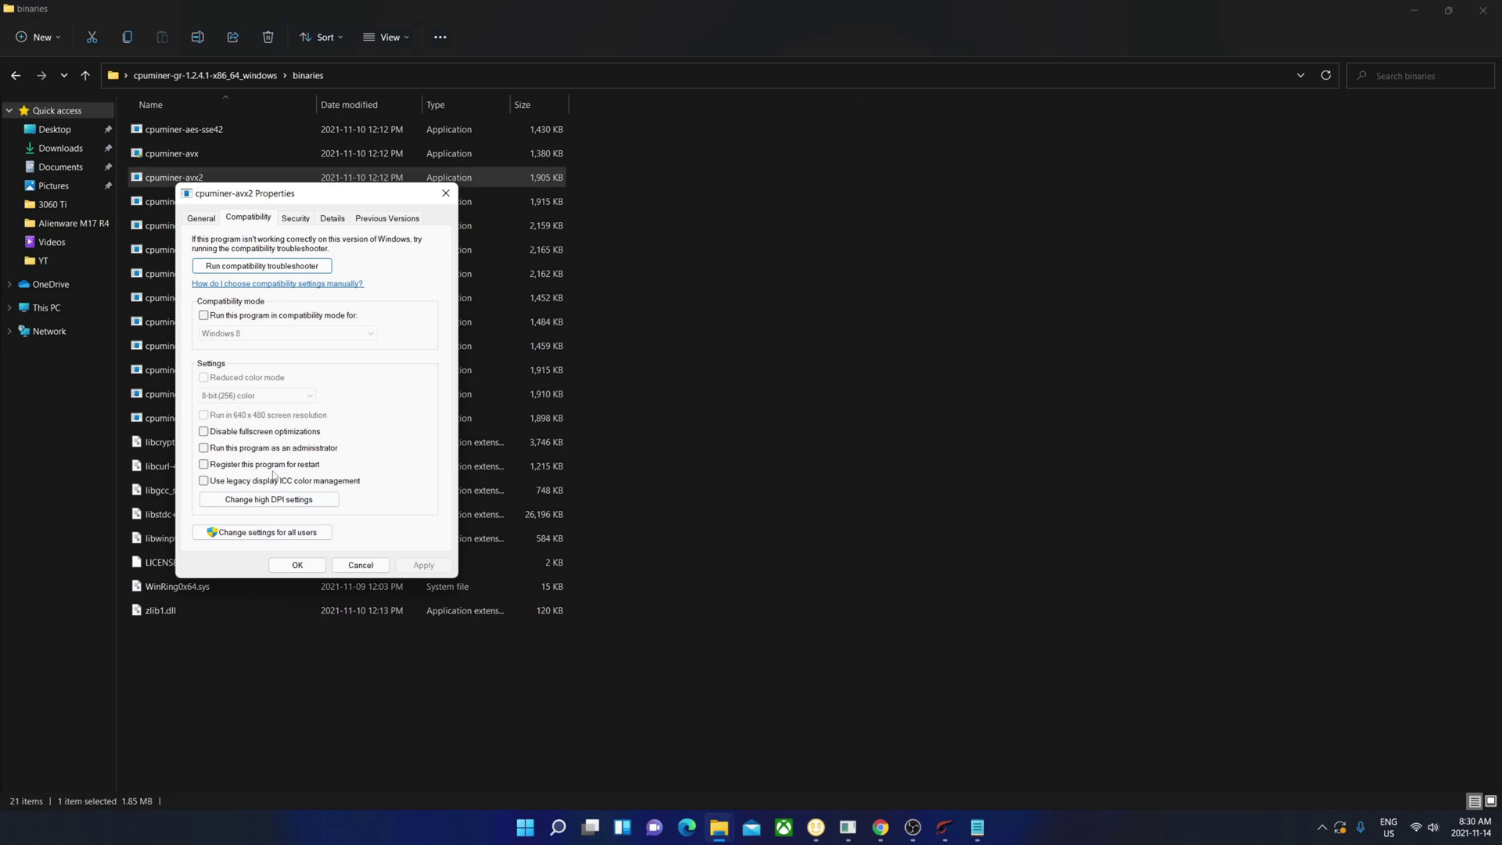
pyautogui.click(204, 447)
pyautogui.click(422, 565)
pyautogui.click(297, 565)
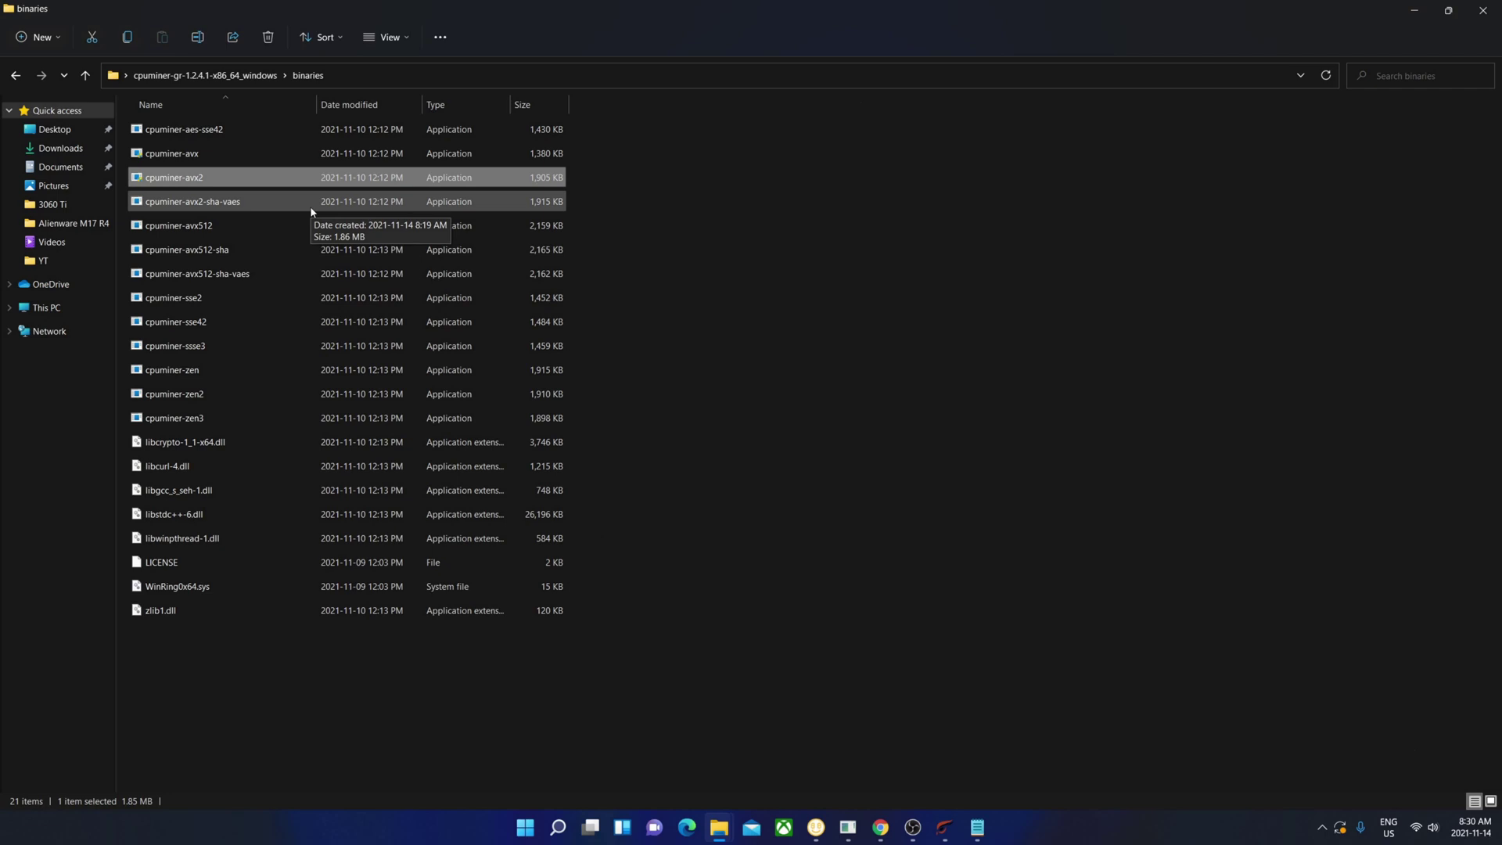
# - Open config.json in Notepad and paste the new wallet address over the old user value
pyautogui.click(205, 75)
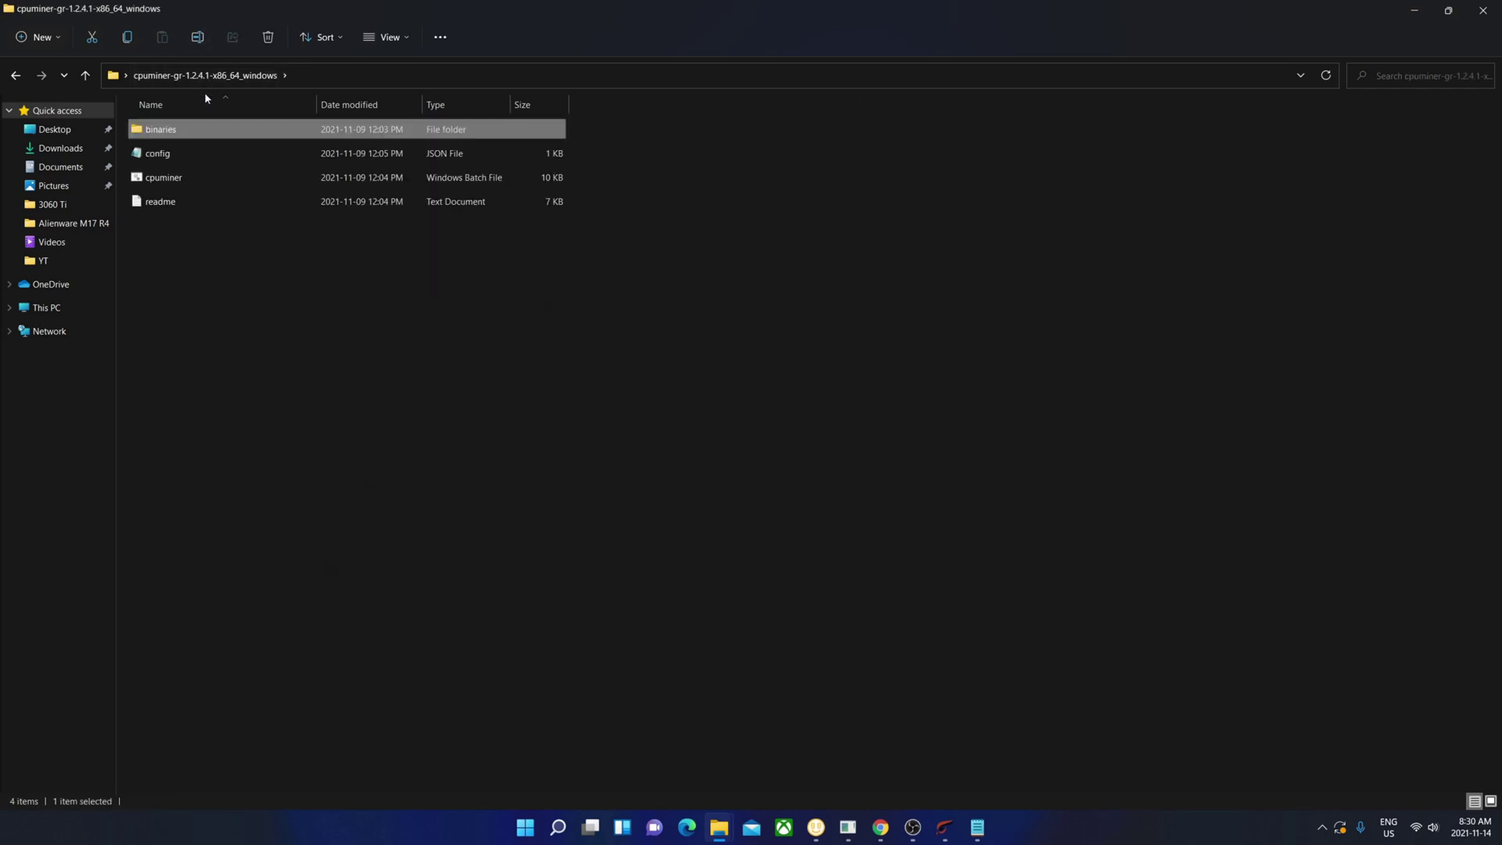
pyautogui.click(168, 152)
pyautogui.rightClick(168, 152)
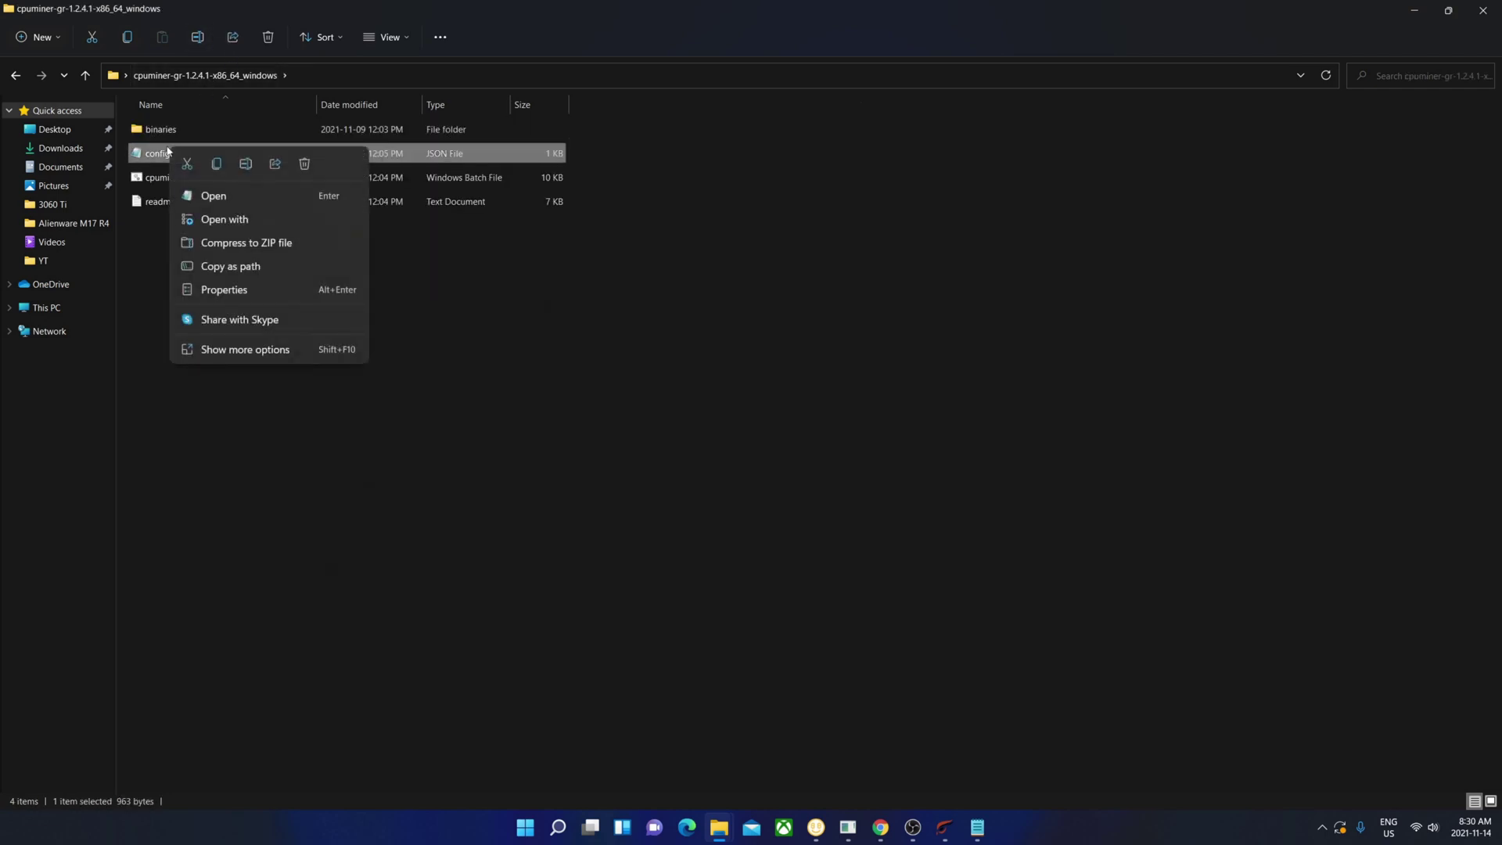
pyautogui.click(209, 195)
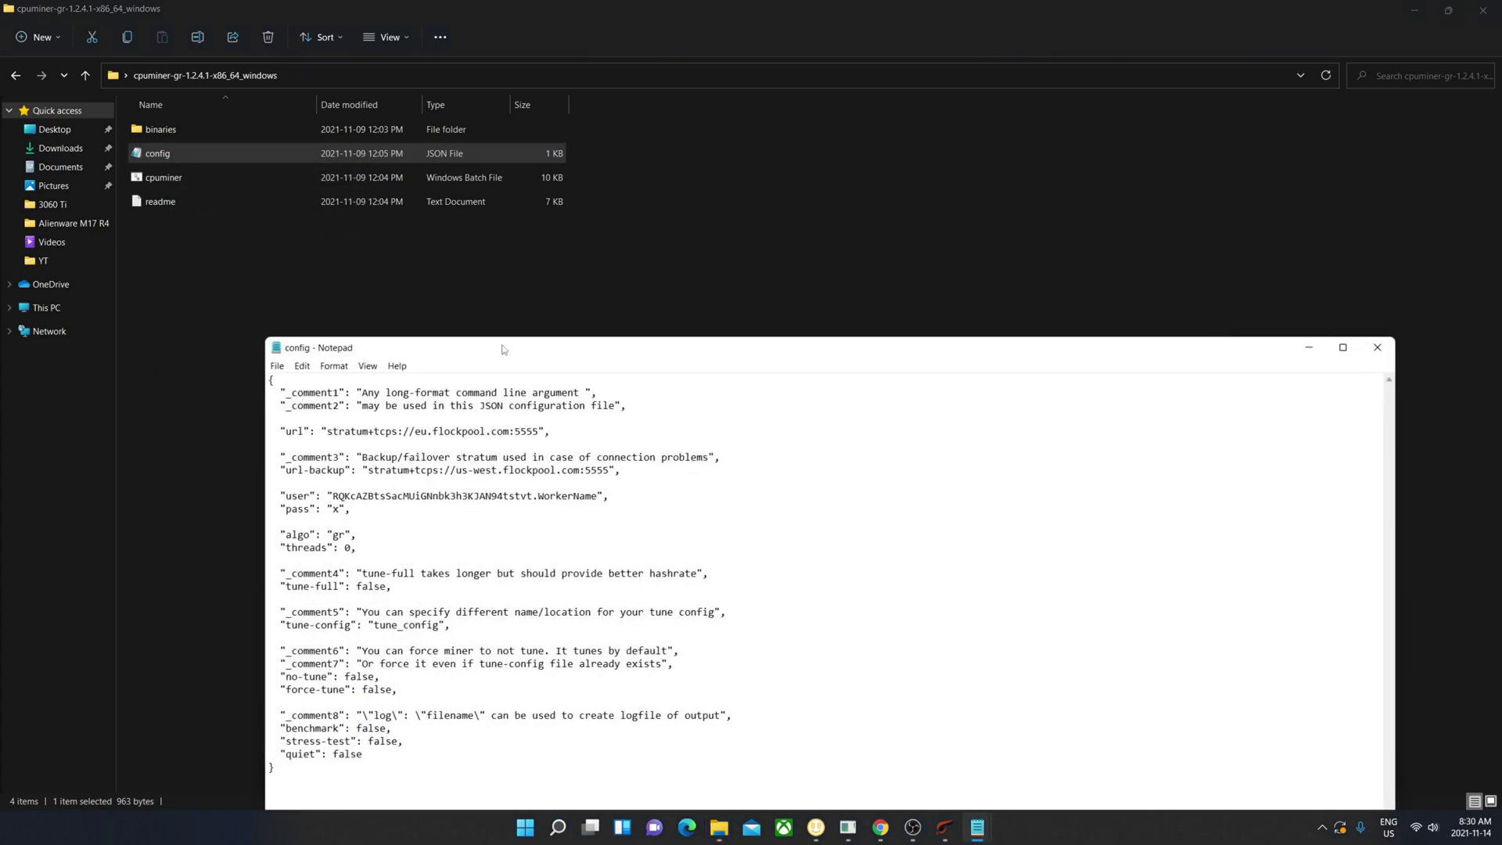
pyautogui.moveTo(503, 350); pyautogui.dragTo(381, 138)
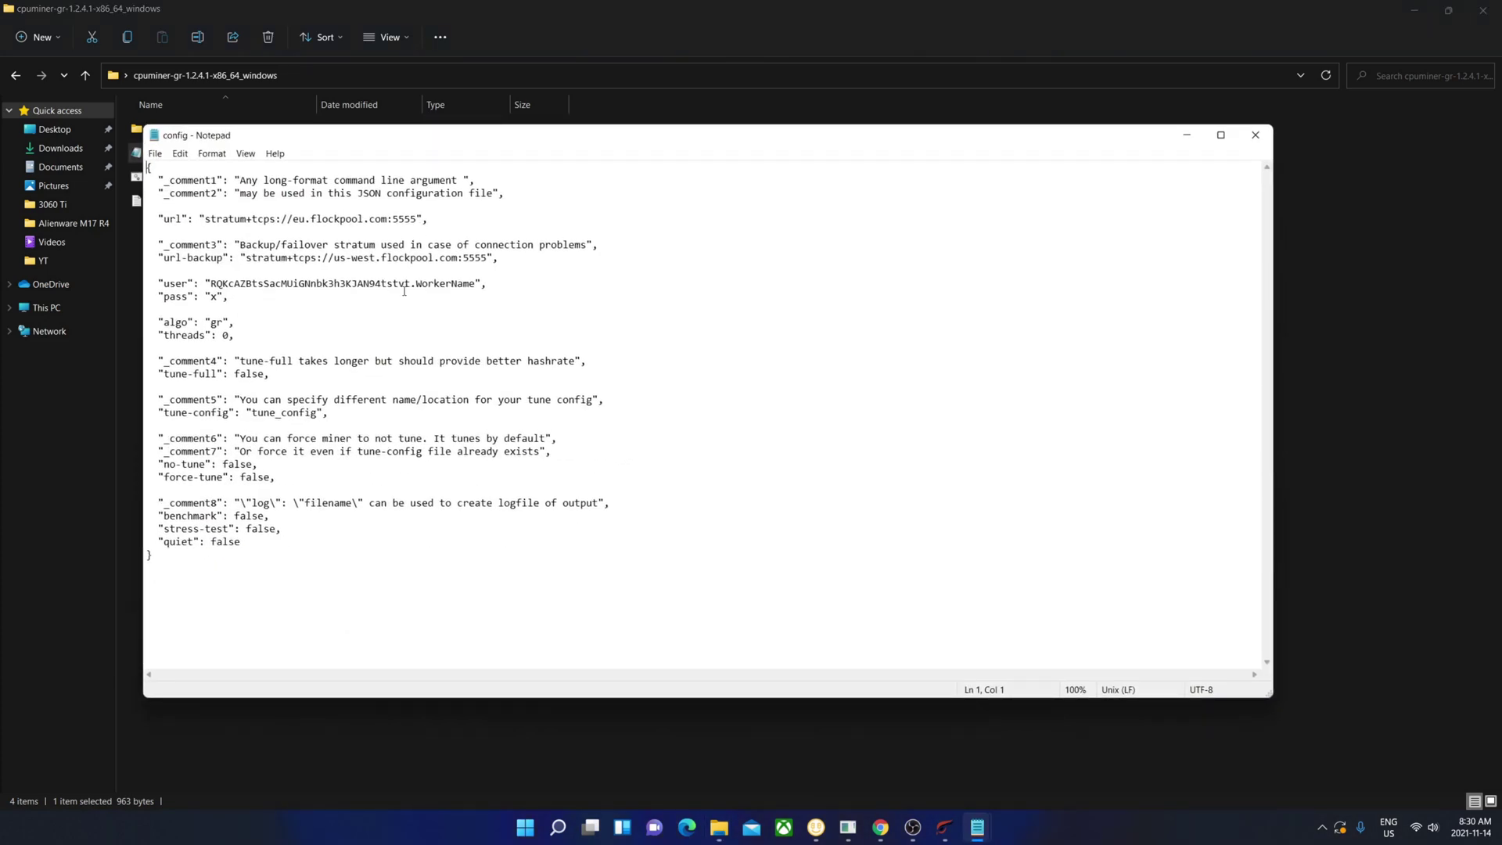
pyautogui.moveTo(410, 284); pyautogui.dragTo(212, 284)
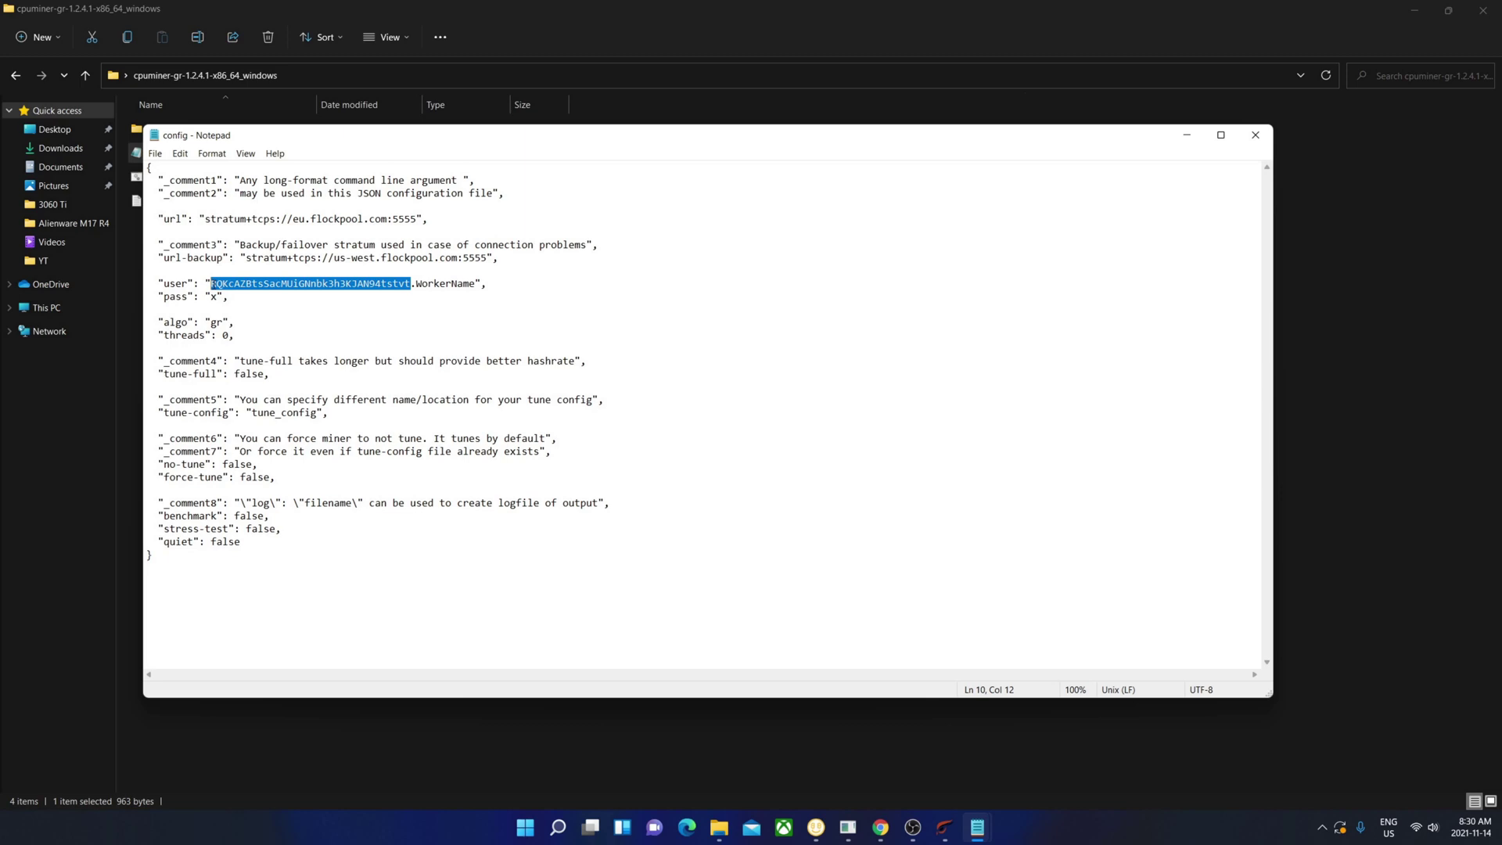
pyautogui.write('RHWbu2Bm7gtsuKHipBZKDp4wdTgY1qn4nm')
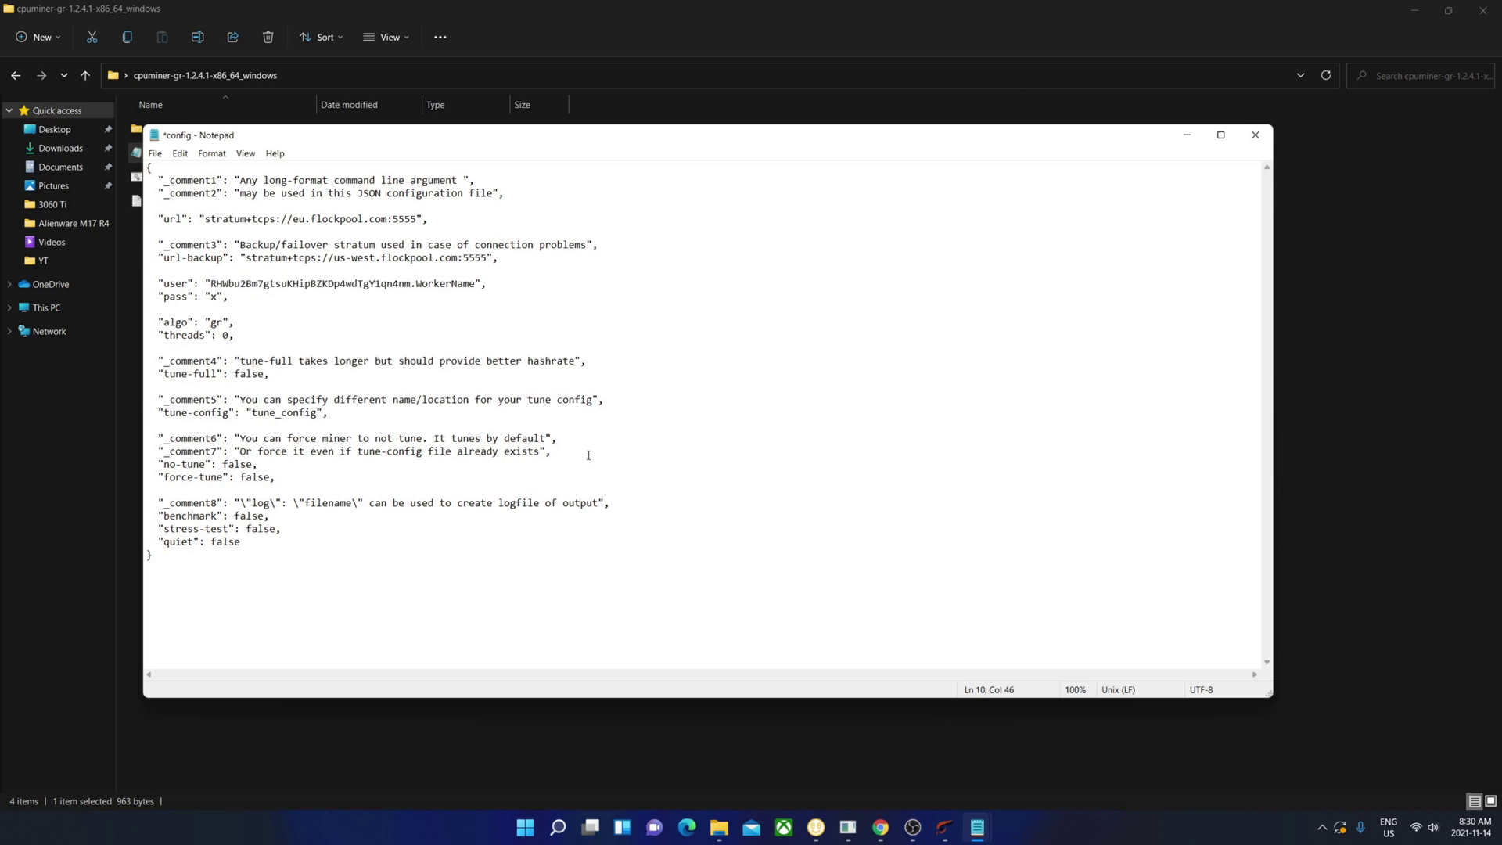
# - Replace the WorkerName placeholder with AMDCPU and save config.json when closing Notepad
pyautogui.click(472, 281)
pyautogui.press('Delete')
pyautogui.press('BackSpace')
pyautogui.press('BackSpace')
pyautogui.press('BackSpace')
pyautogui.press('BackSpace')
pyautogui.press('BackSpace')
pyautogui.press('BackSpace')
pyautogui.press('BackSpace')
pyautogui.press('BackSpace')
pyautogui.press('BackSpace')
pyautogui.write('AMDCP{U')
pyautogui.press('BackSpace')
pyautogui.press('BackSpace')
pyautogui.write('U')
pyautogui.click(1256, 135)
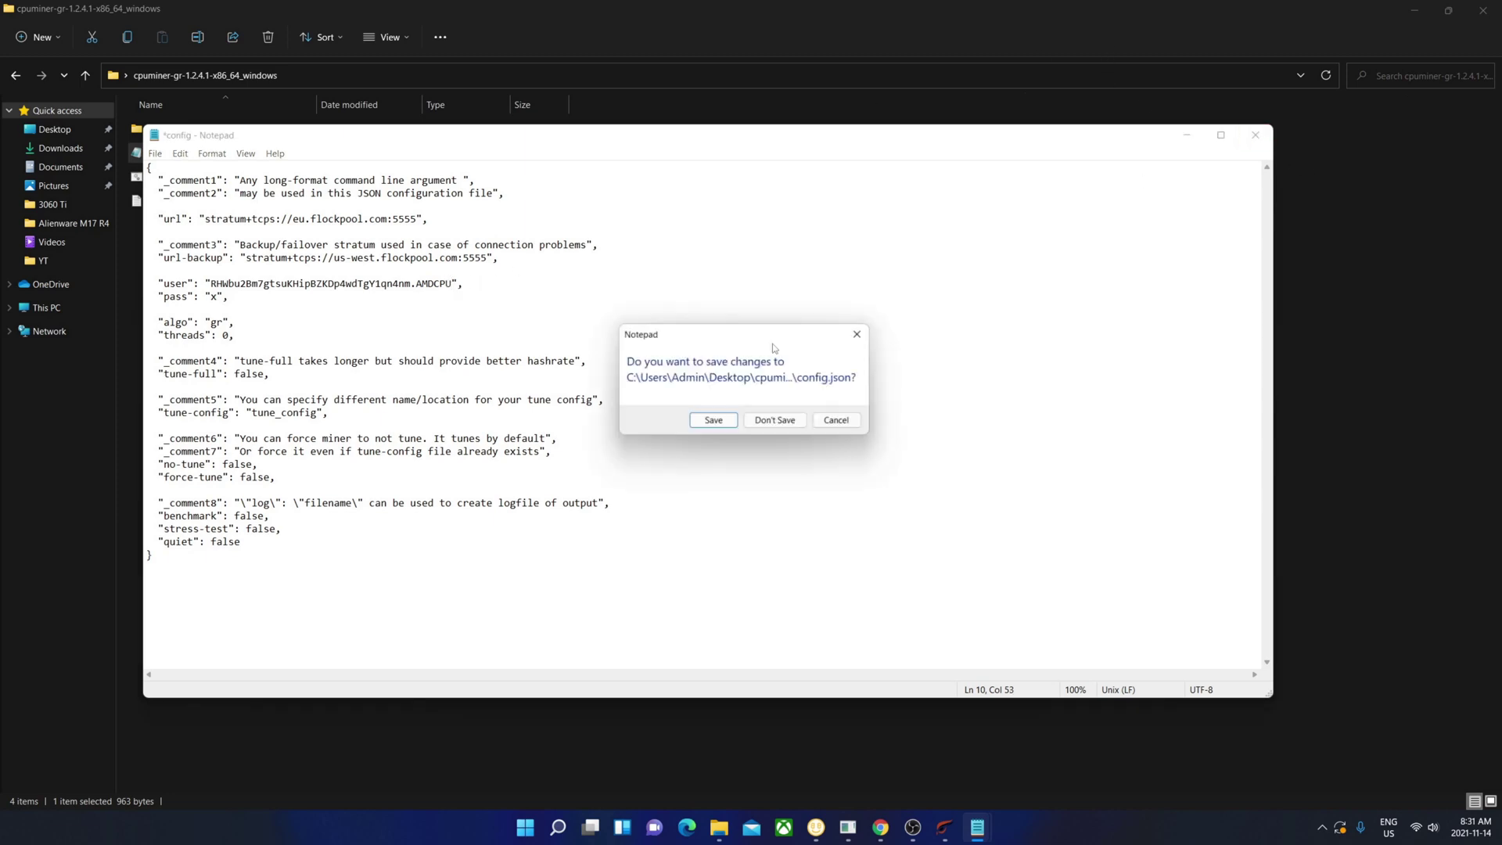
pyautogui.click(705, 428)
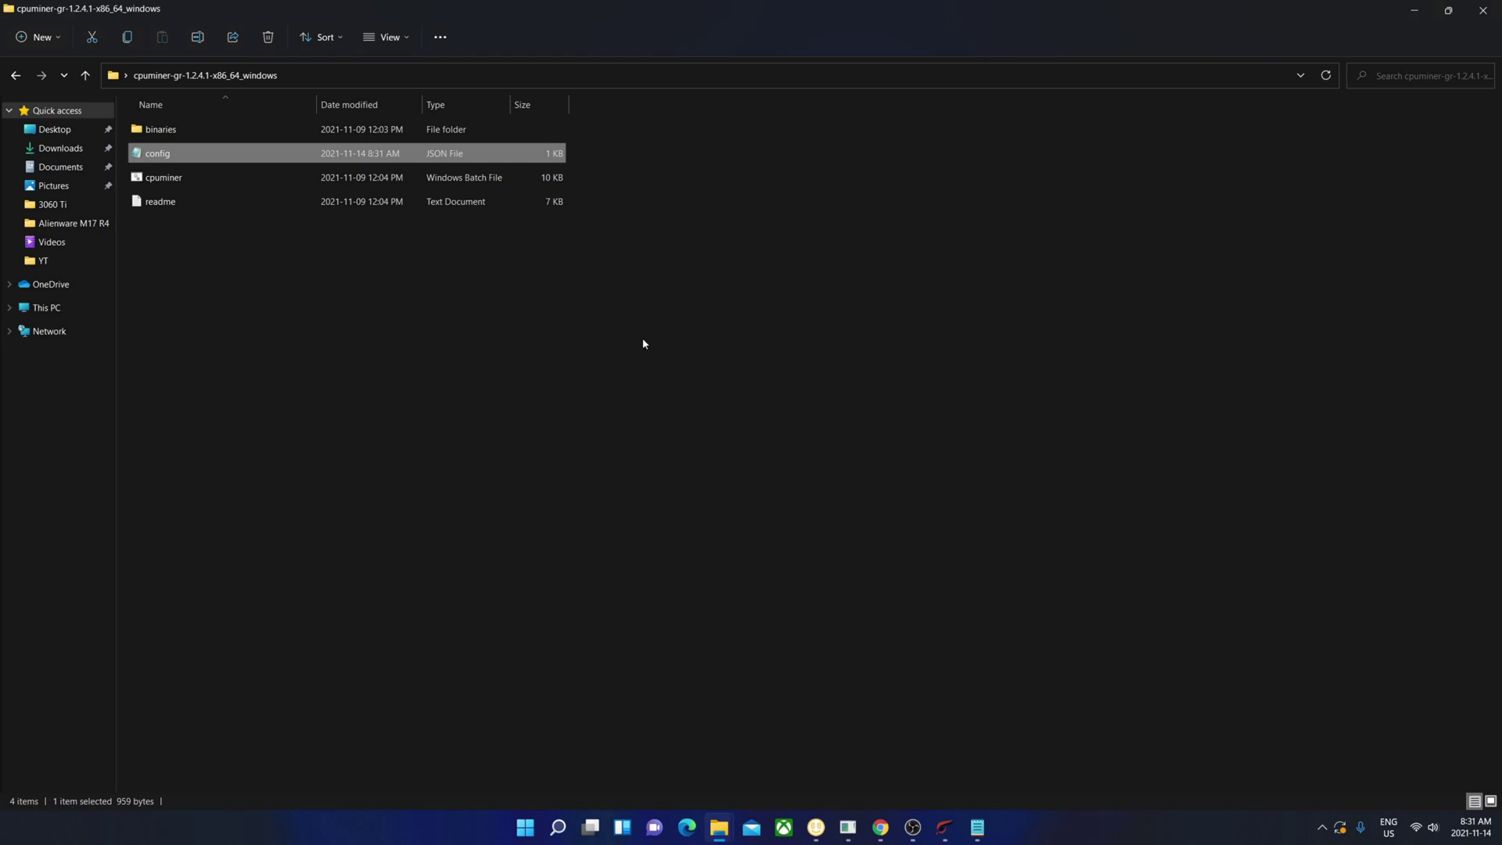
# - Launch cpuminer.bat, close the non-admin console, and rerun it as administrator
pyautogui.click(377, 353)
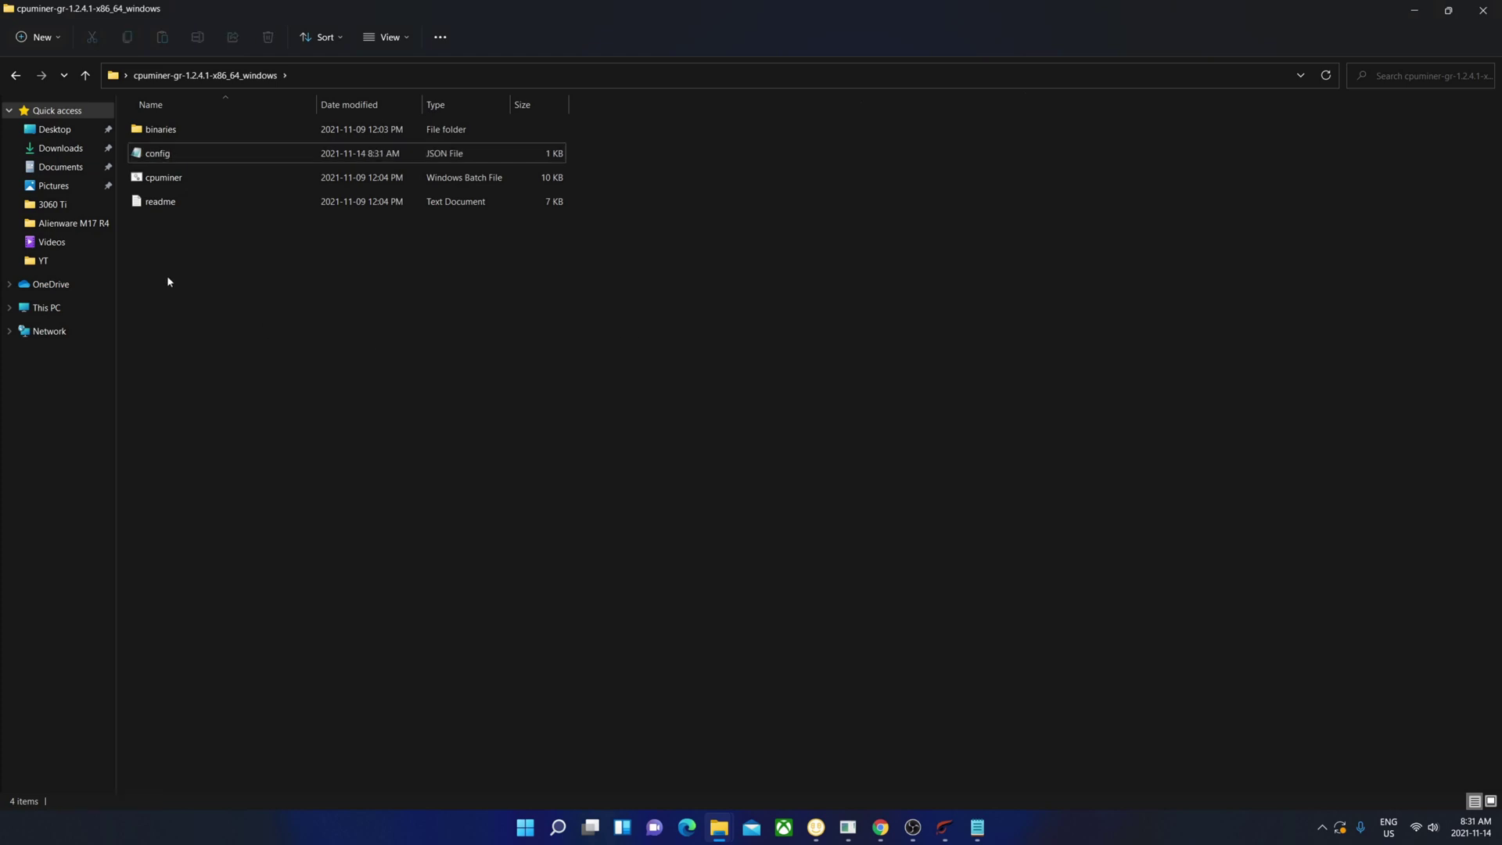
pyautogui.doubleClick(180, 178)
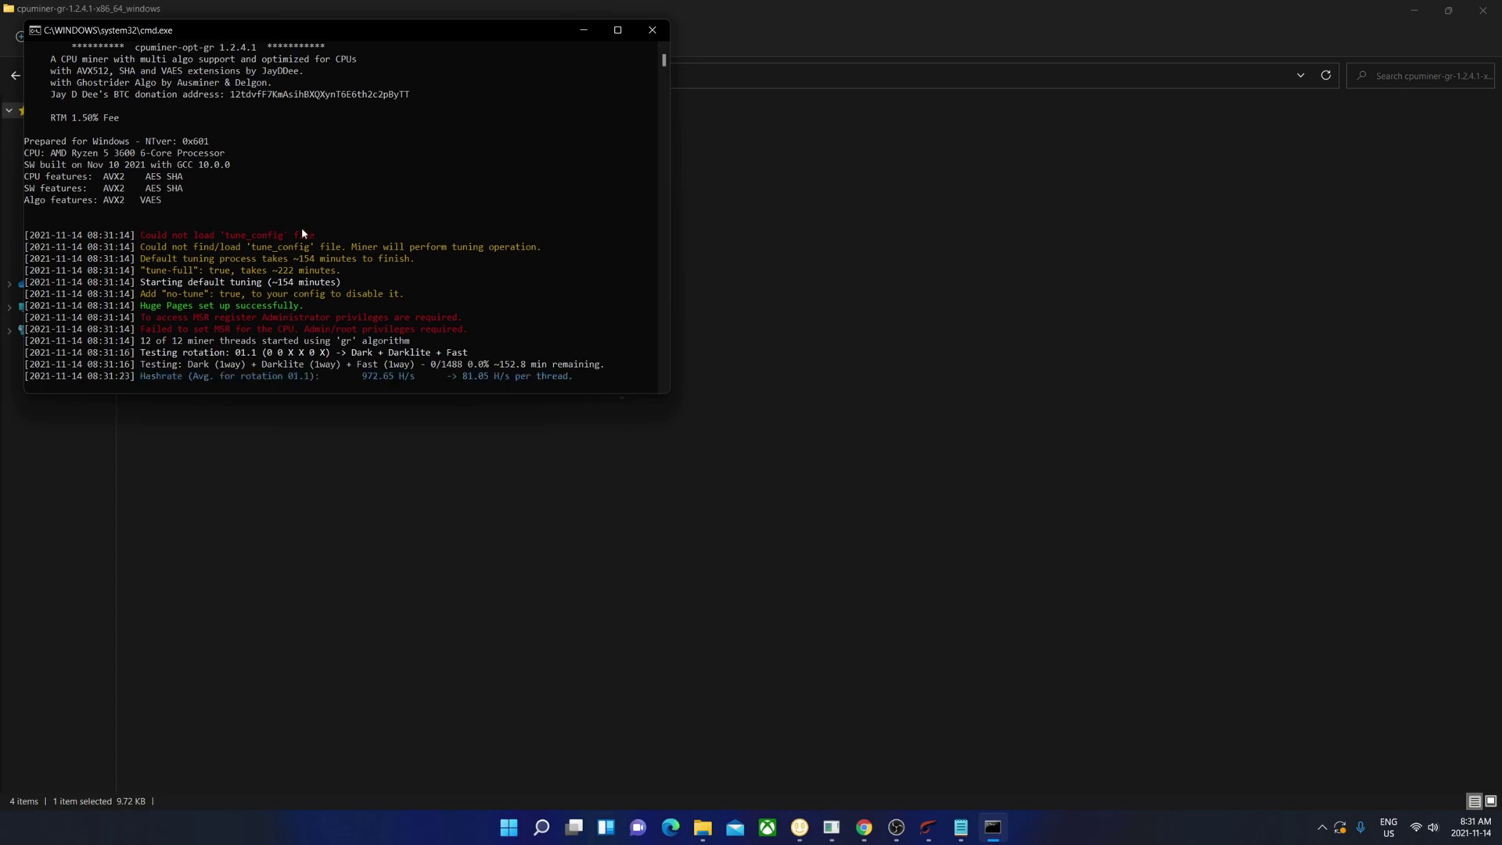
pyautogui.moveTo(209, 29); pyautogui.dragTo(577, 167)
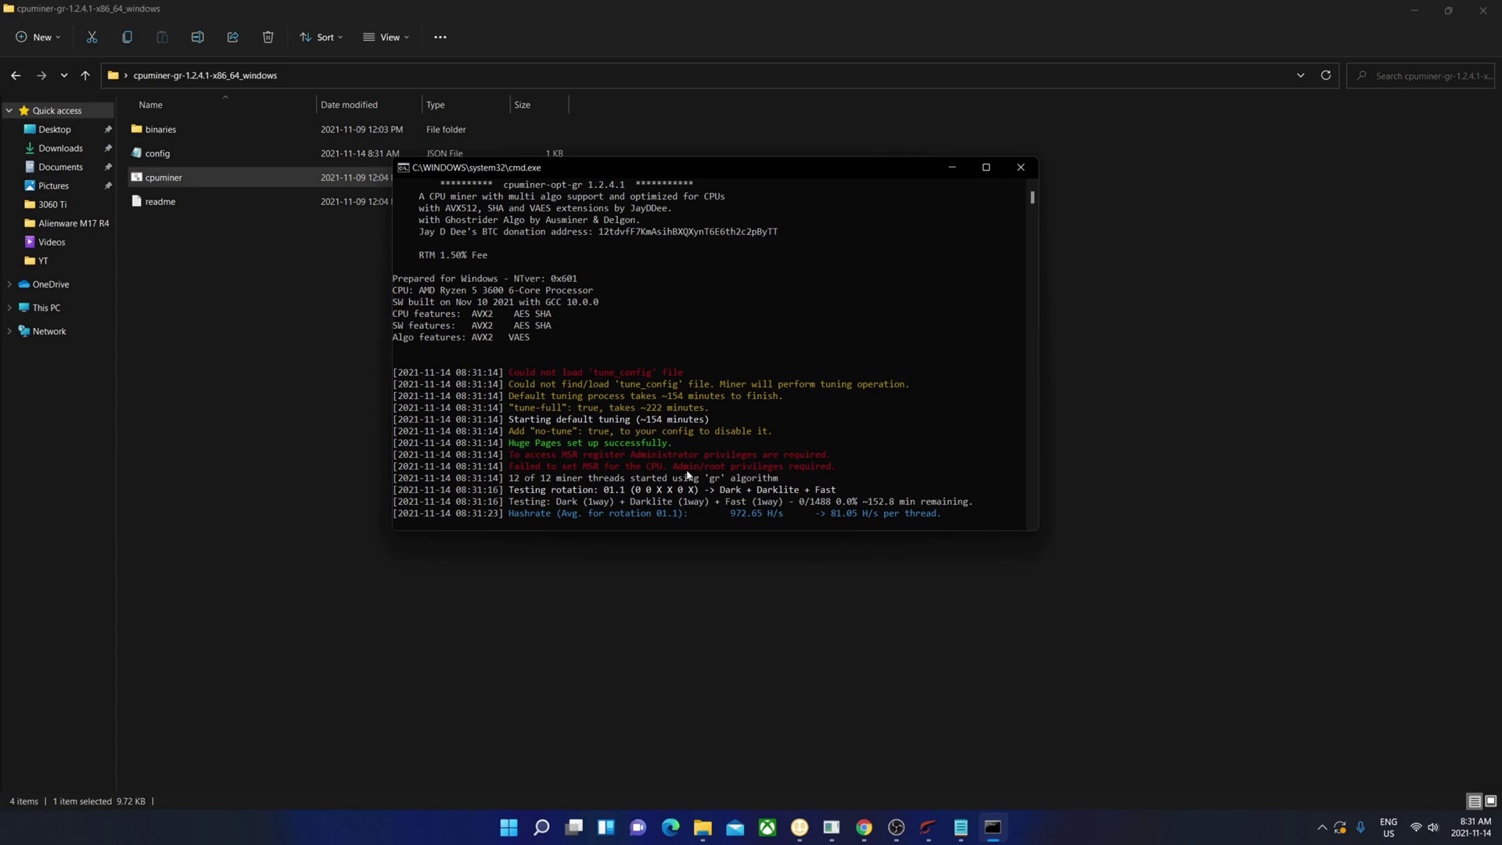
pyautogui.click(1021, 167)
pyautogui.rightClick(174, 182)
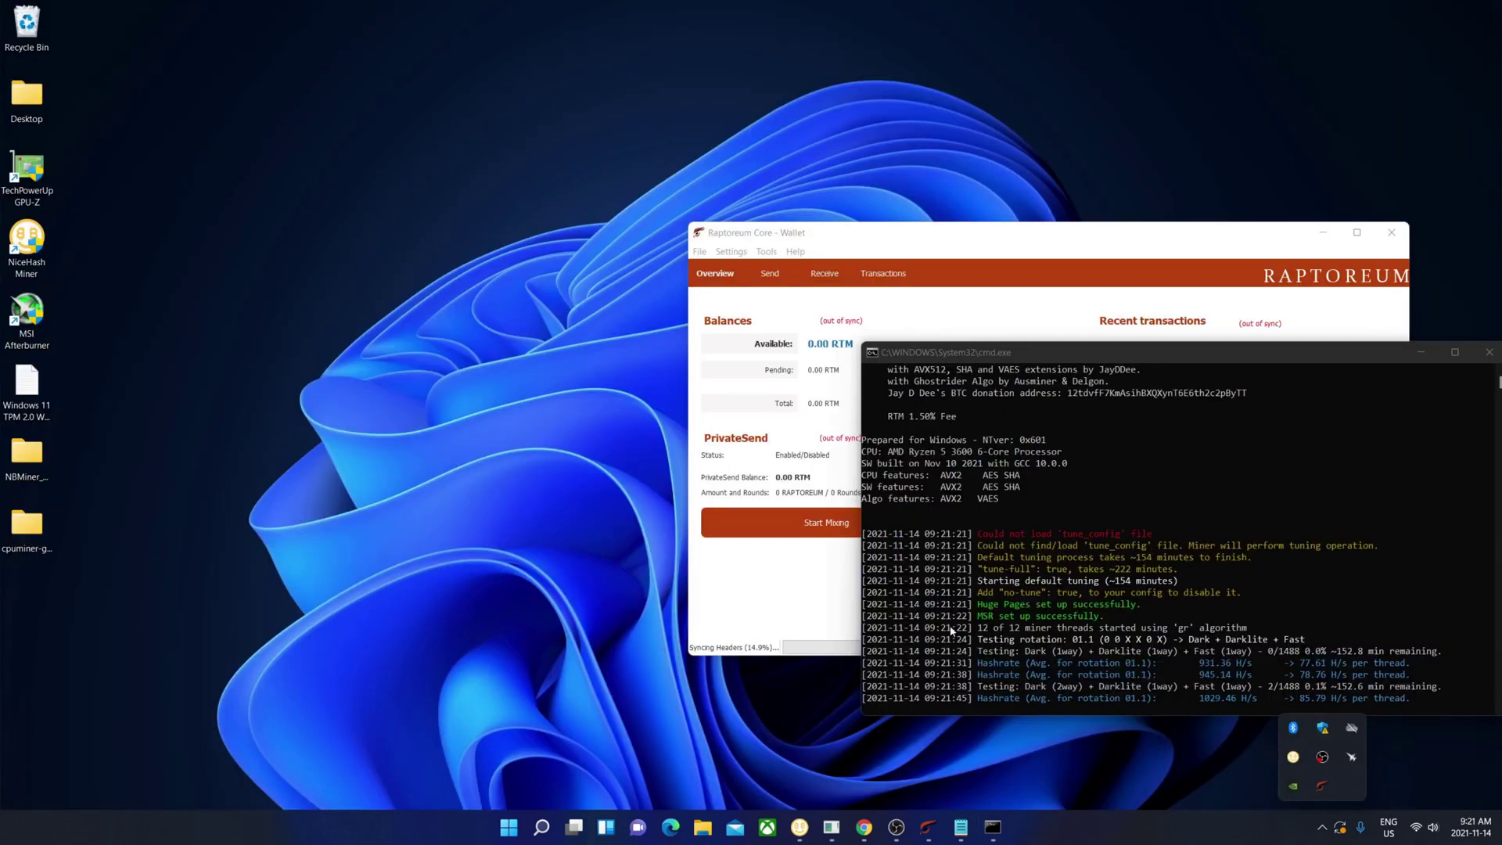
# - Look up the wallet address's miner statistics on flockpool.com
pyautogui.click(864, 827)
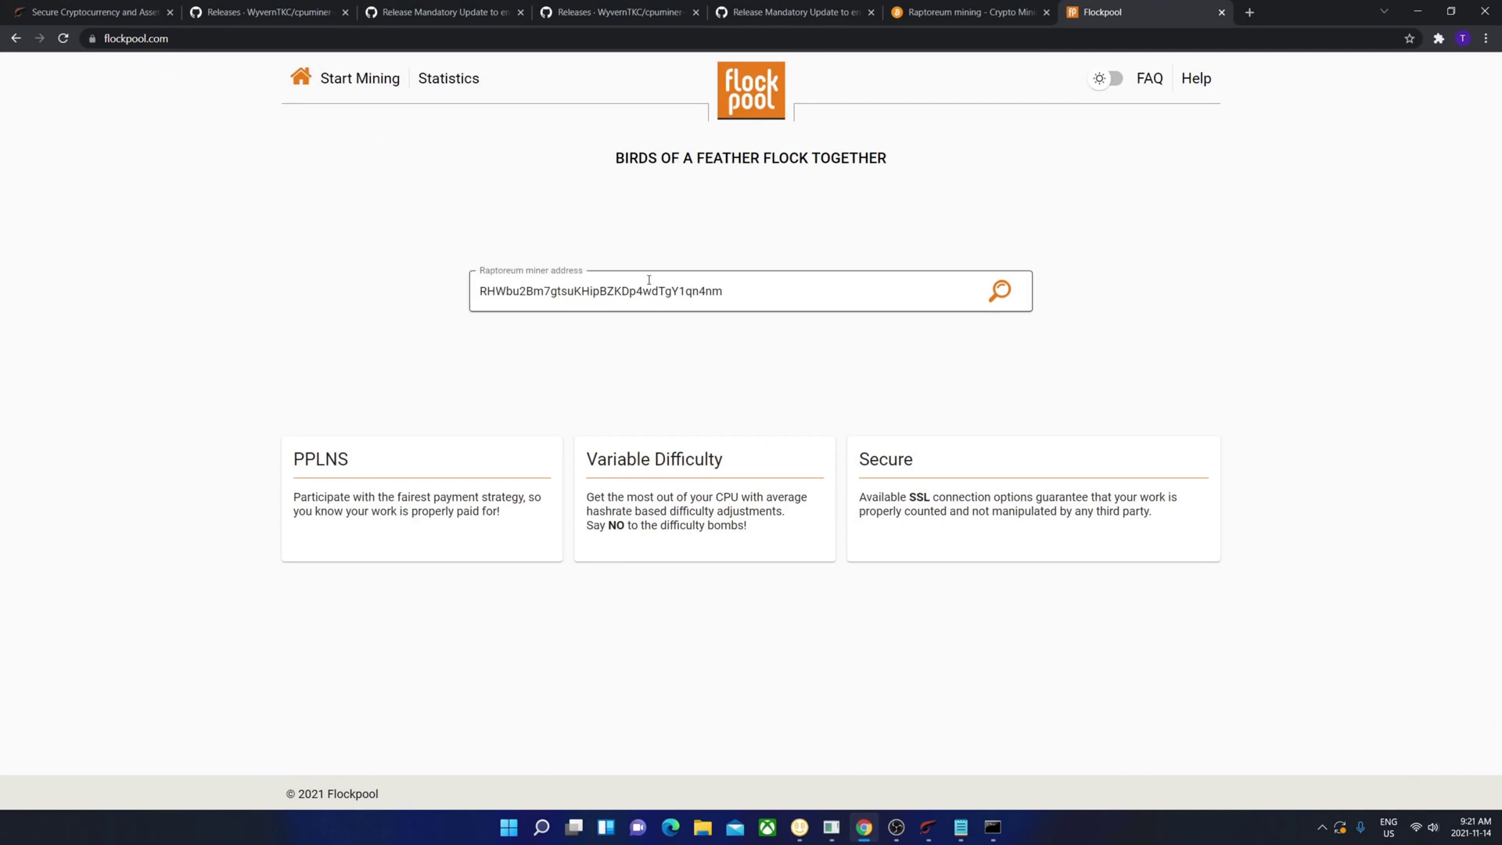
pyautogui.click(1000, 292)
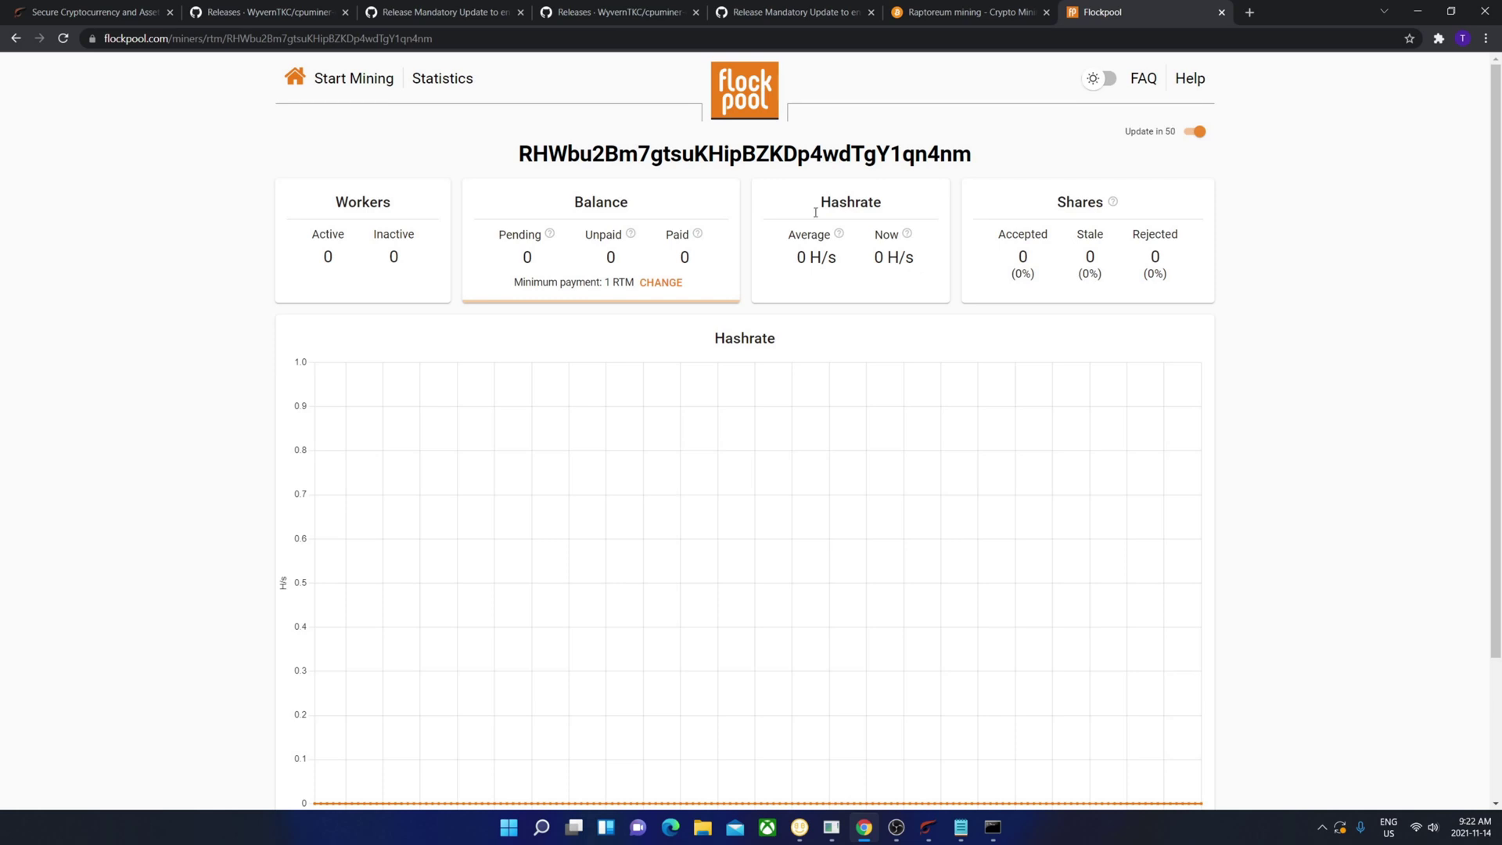
pyautogui.moveTo(522, 285); pyautogui.dragTo(618, 271)
pyautogui.click(1198, 131)
pyautogui.click(1197, 132)
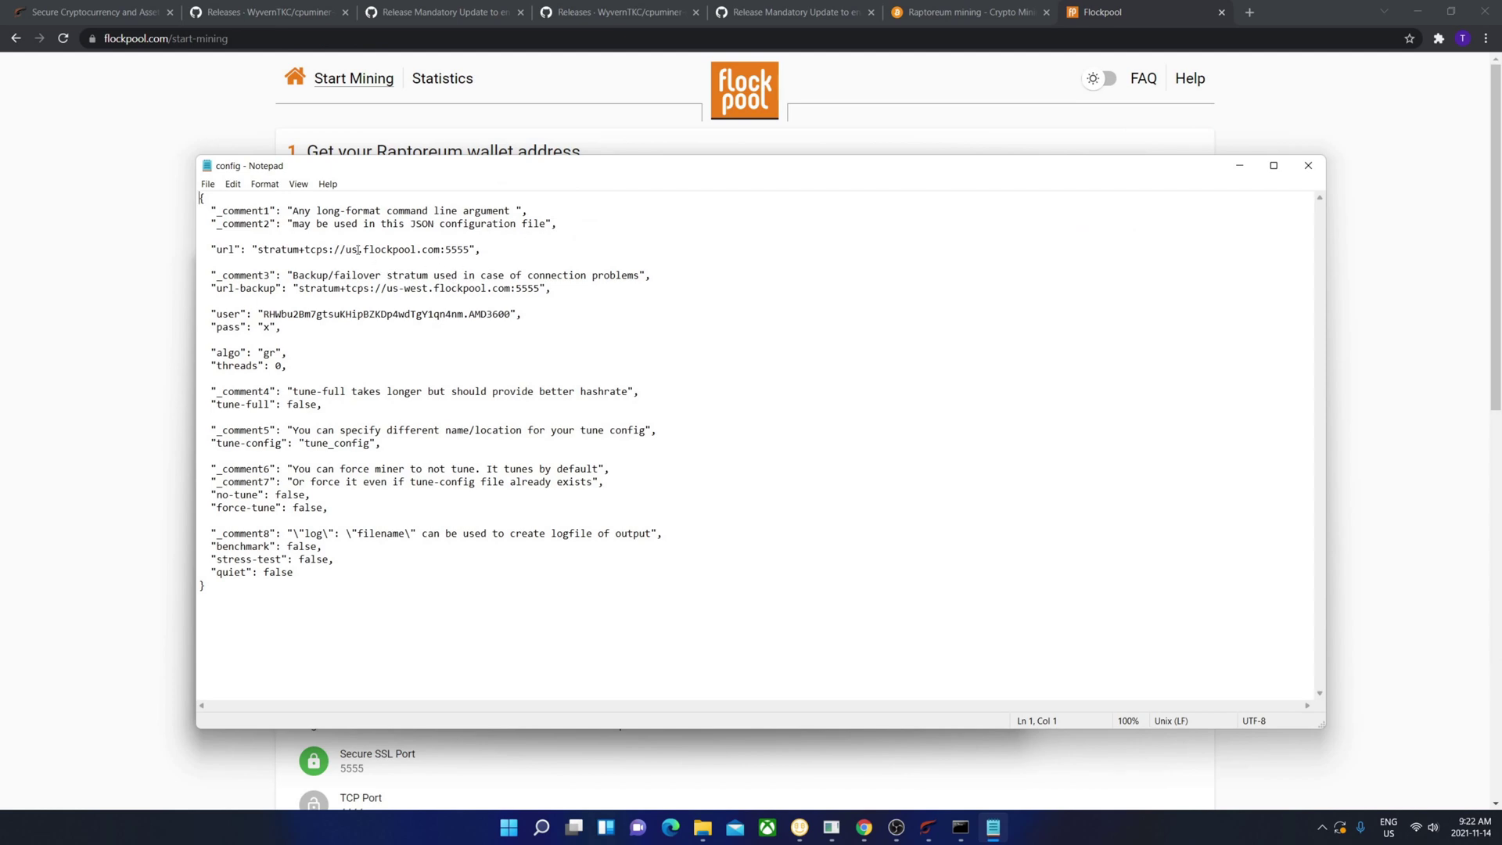
pyautogui.click(359, 251)
pyautogui.click(1416, 229)
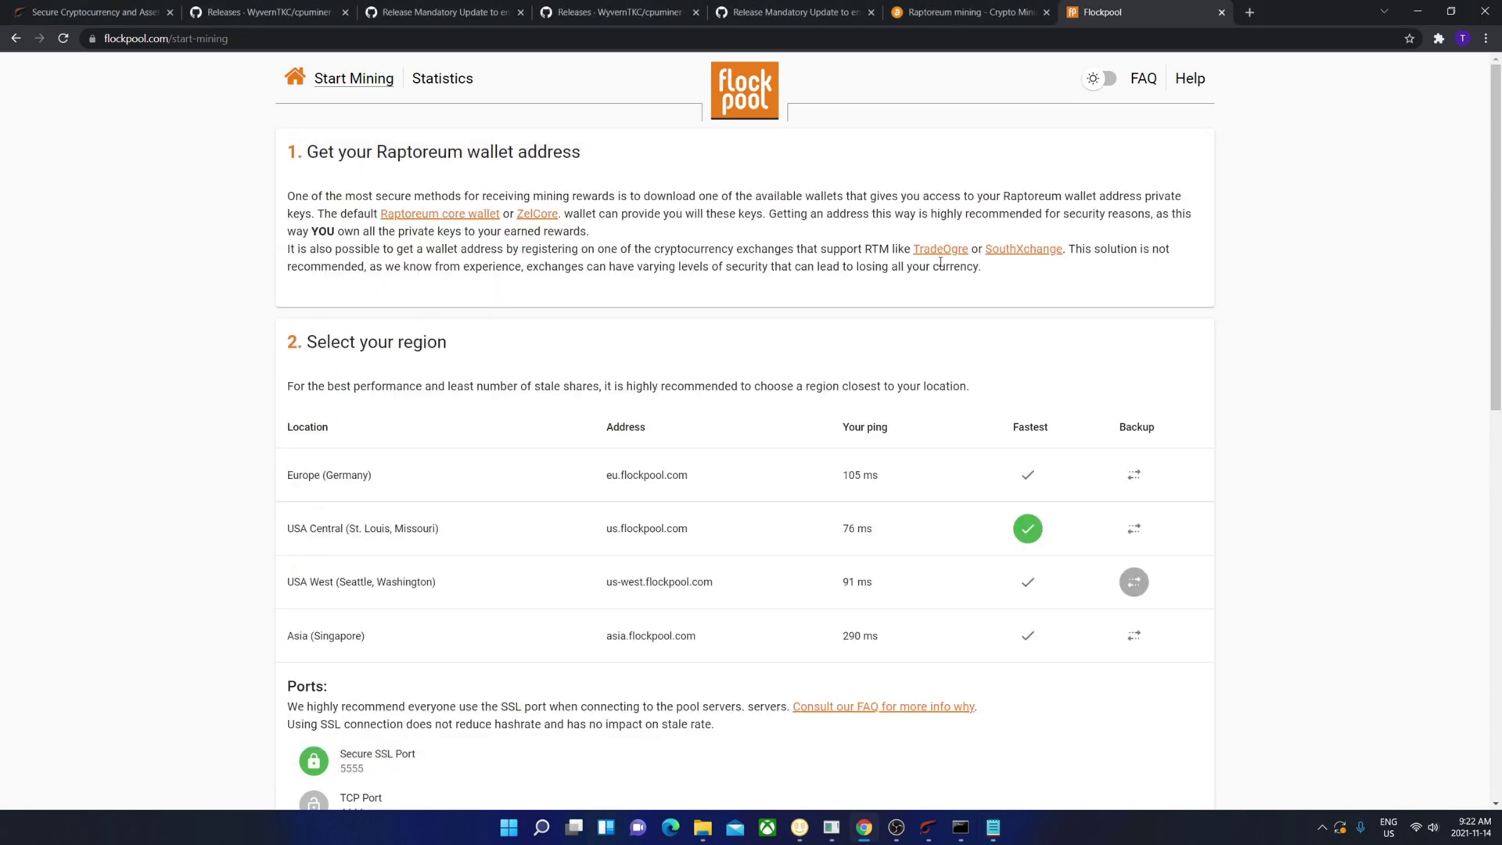
pyautogui.tripleClick(864, 535)
pyautogui.click(1122, 379)
pyautogui.click(970, 819)
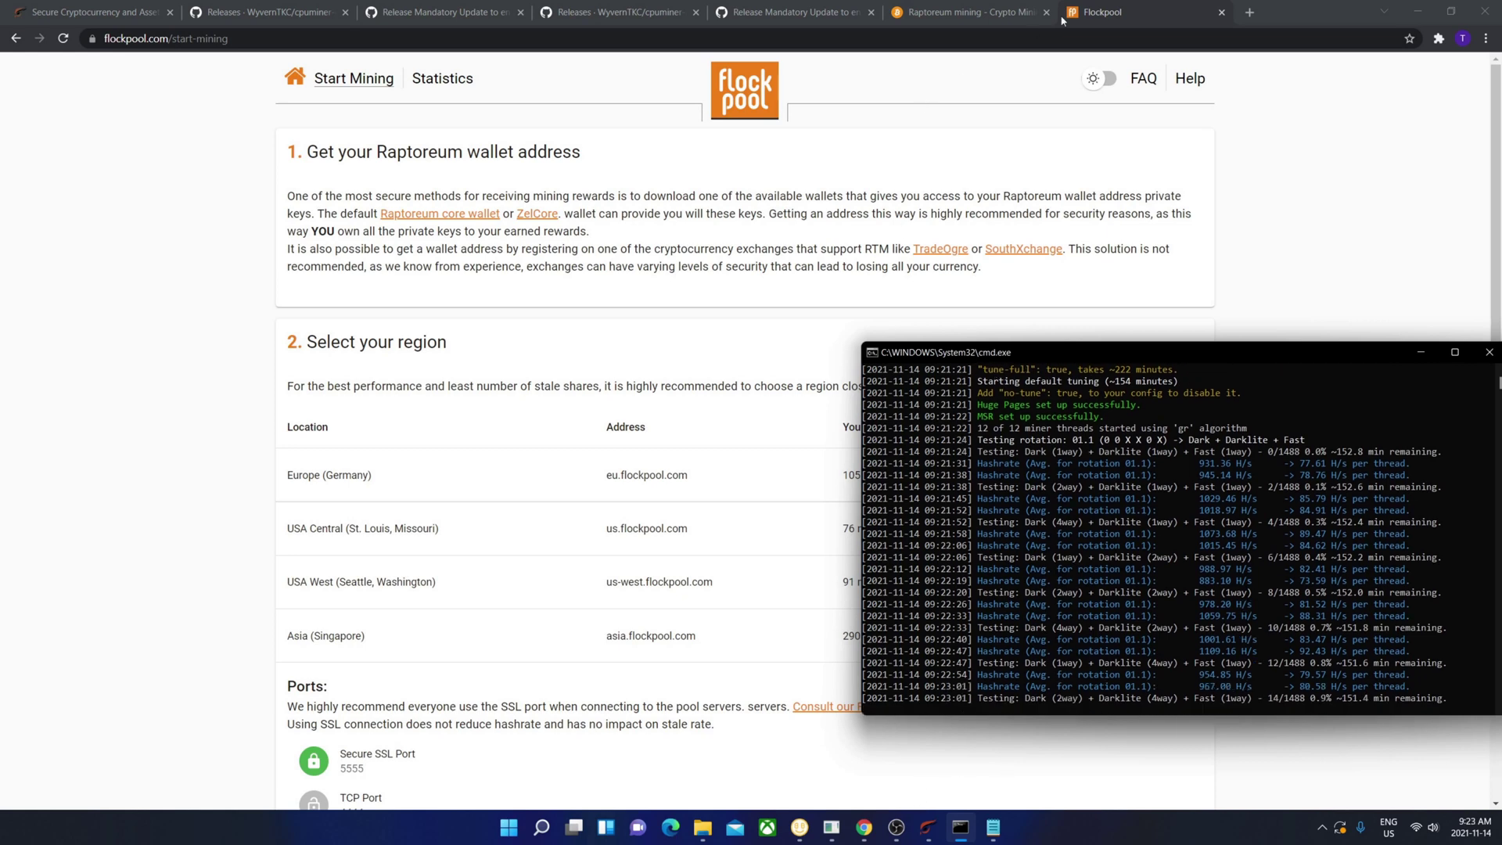
pyautogui.click(317, 73)
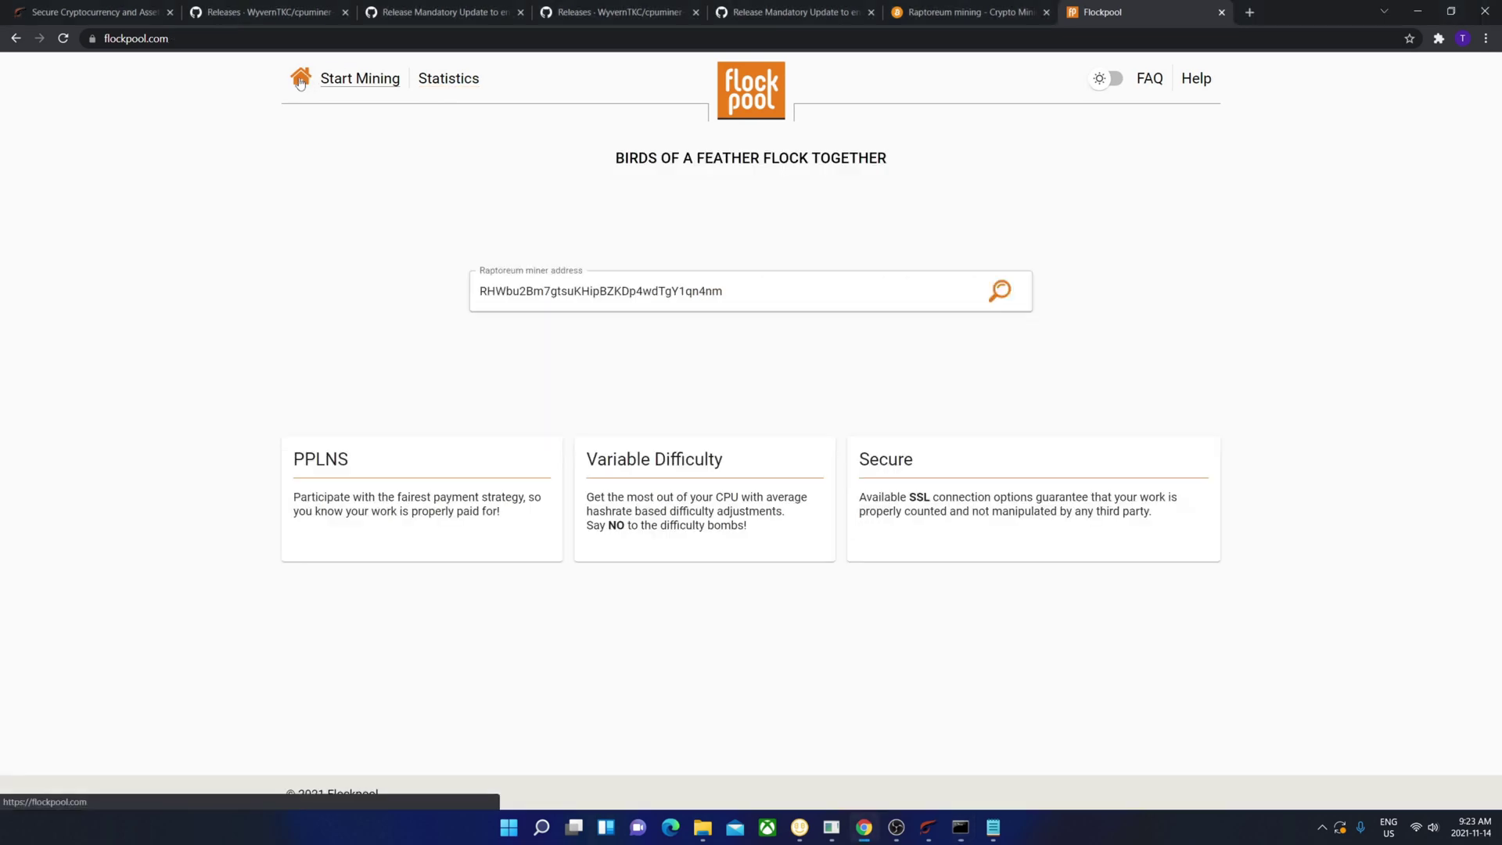
pyautogui.click(1003, 290)
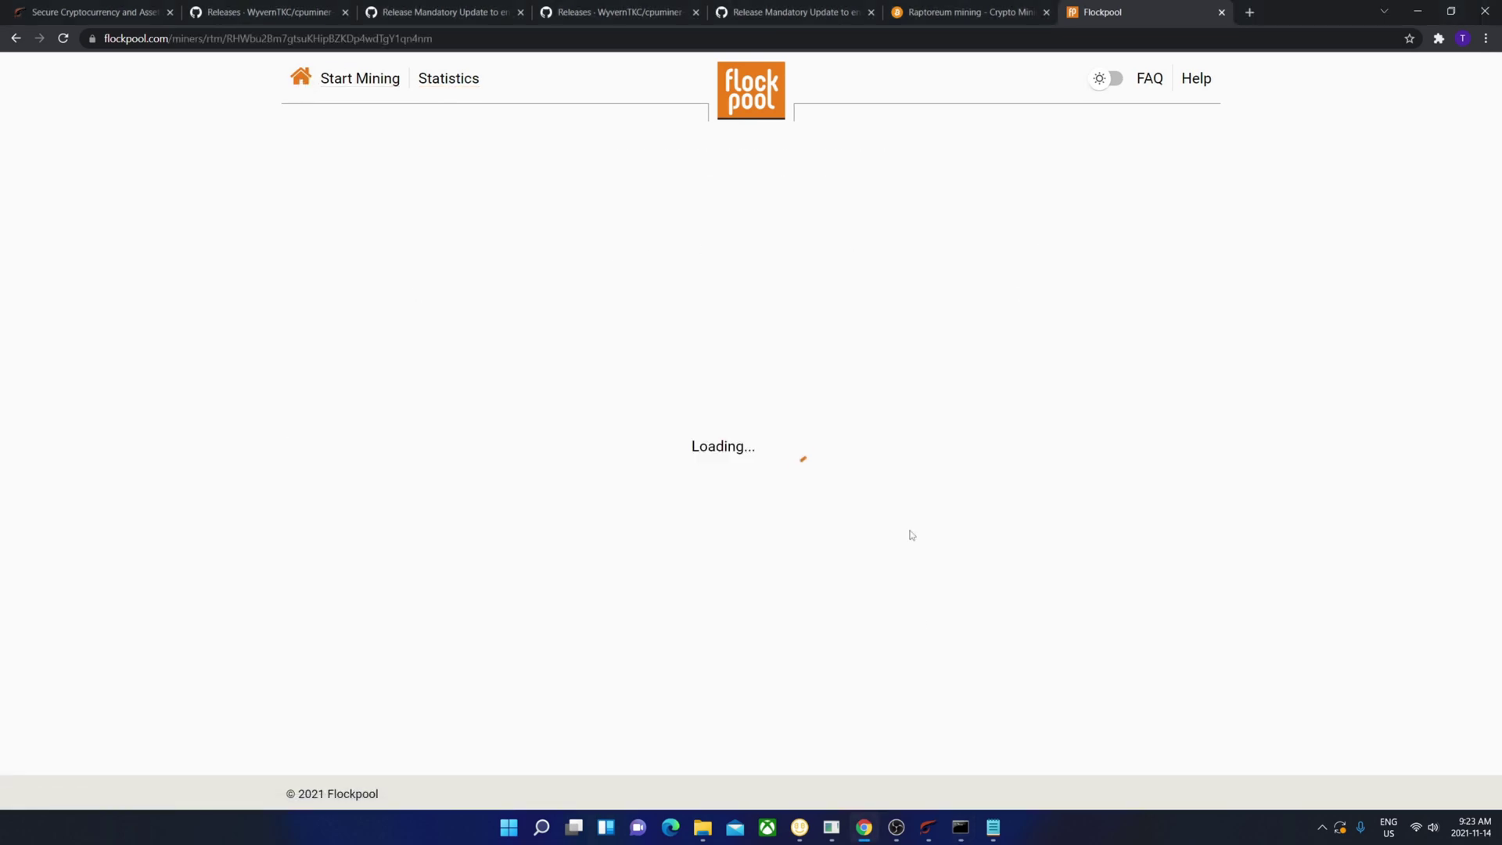
# - Bring the Raptoreum Core wallet forward and check its sync status: headers at 16.0%, 37 weeks behind
pyautogui.click(917, 830)
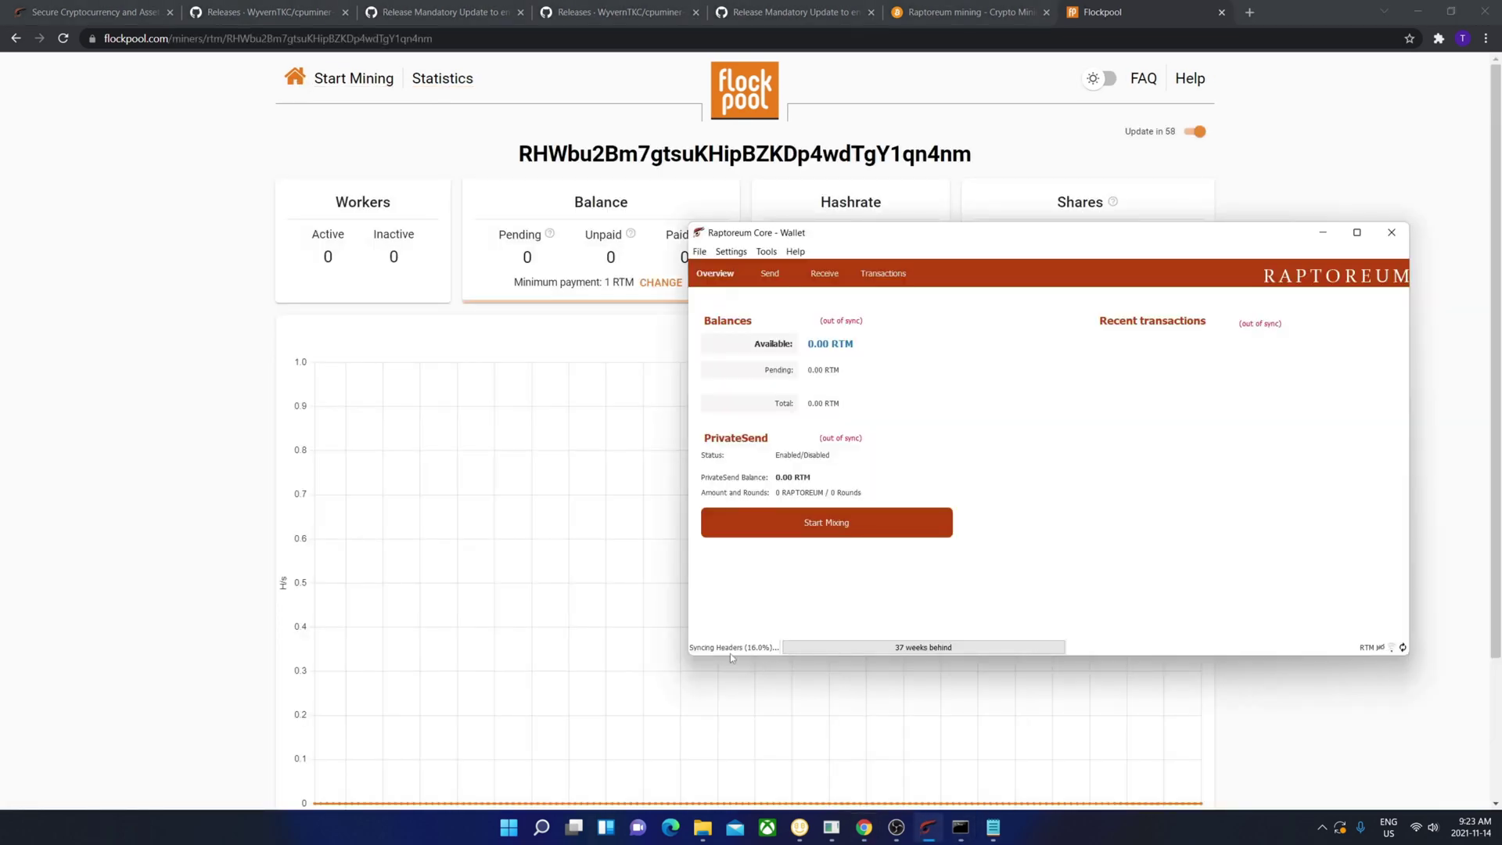
pyautogui.moveTo(845, 653)
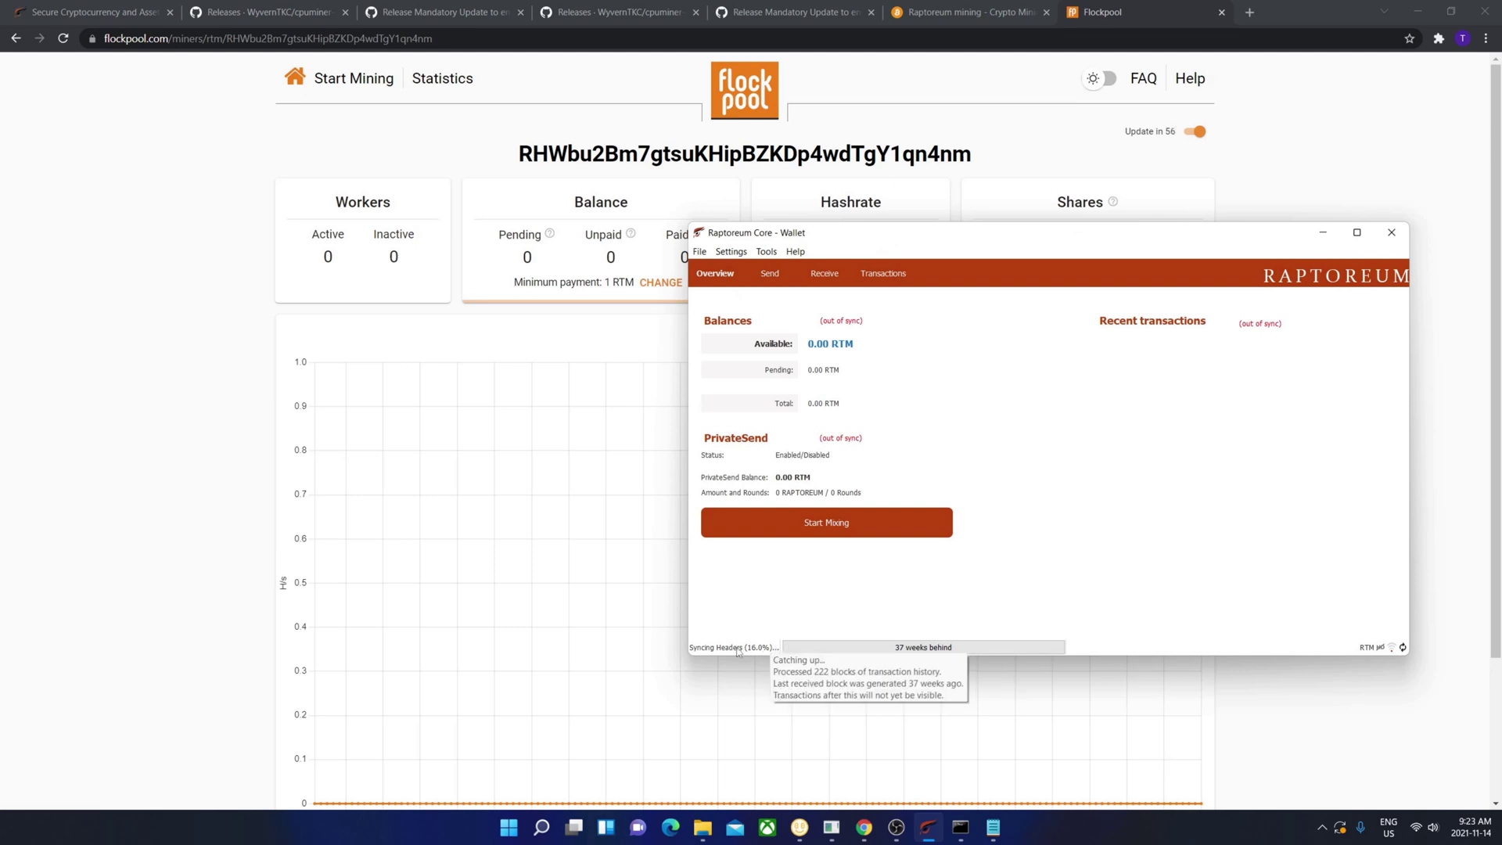